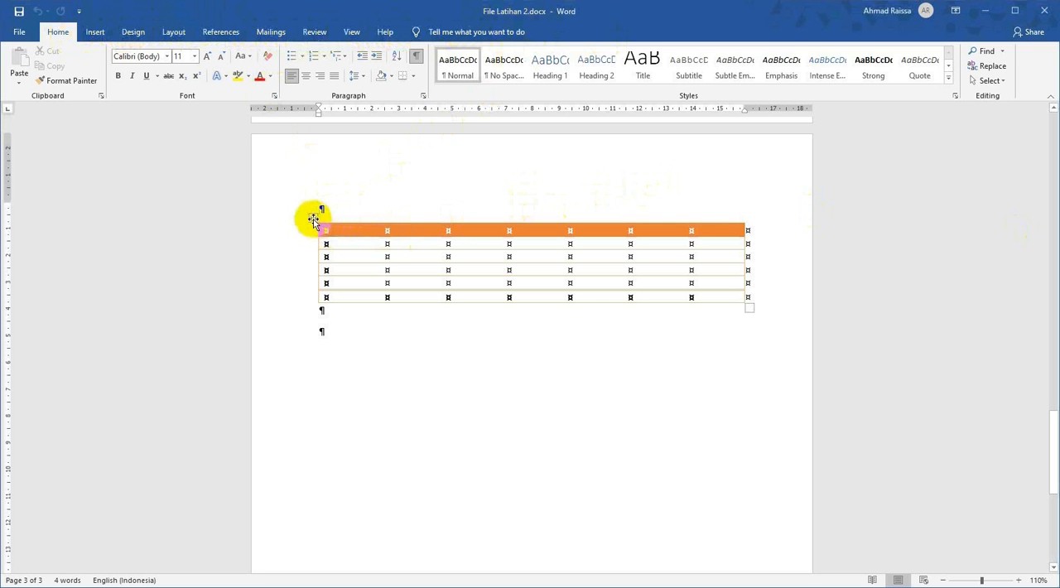
Select the whole orange-header table and bring up its table layout tools.
left_click(313, 220)
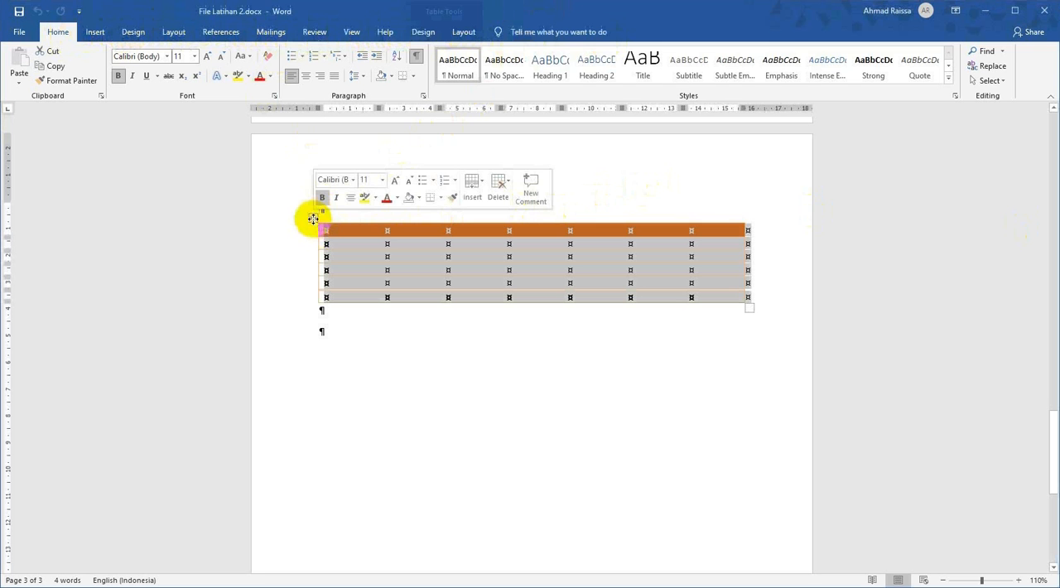
left_click(424, 34)
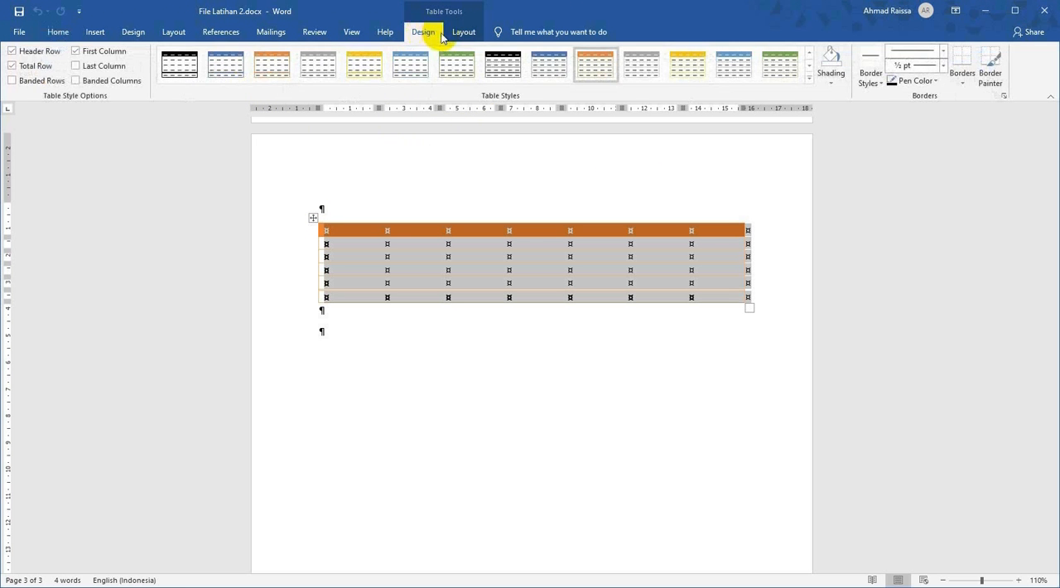
left_click(459, 33)
left_click(421, 33)
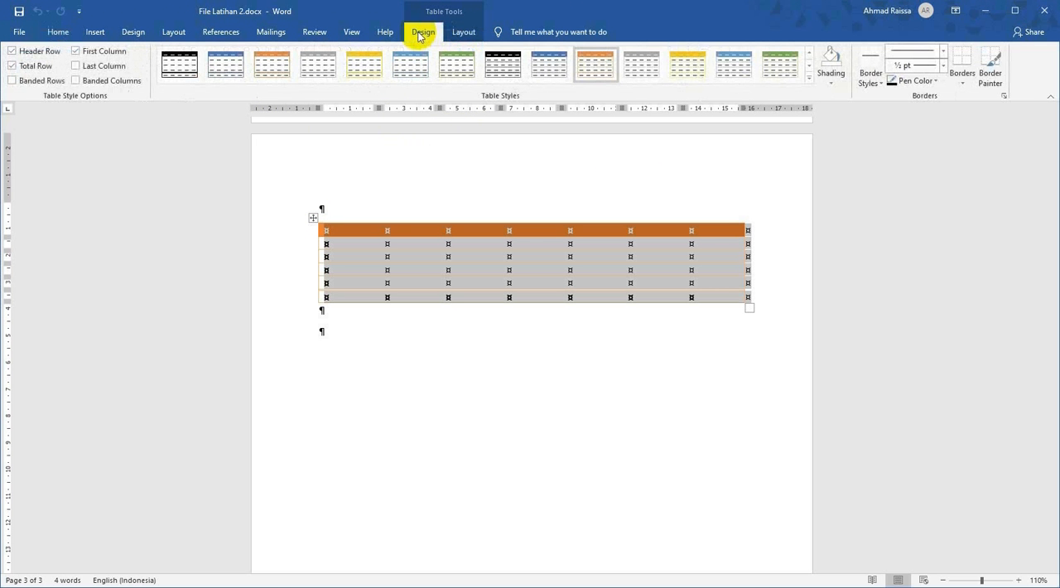
left_click(466, 33)
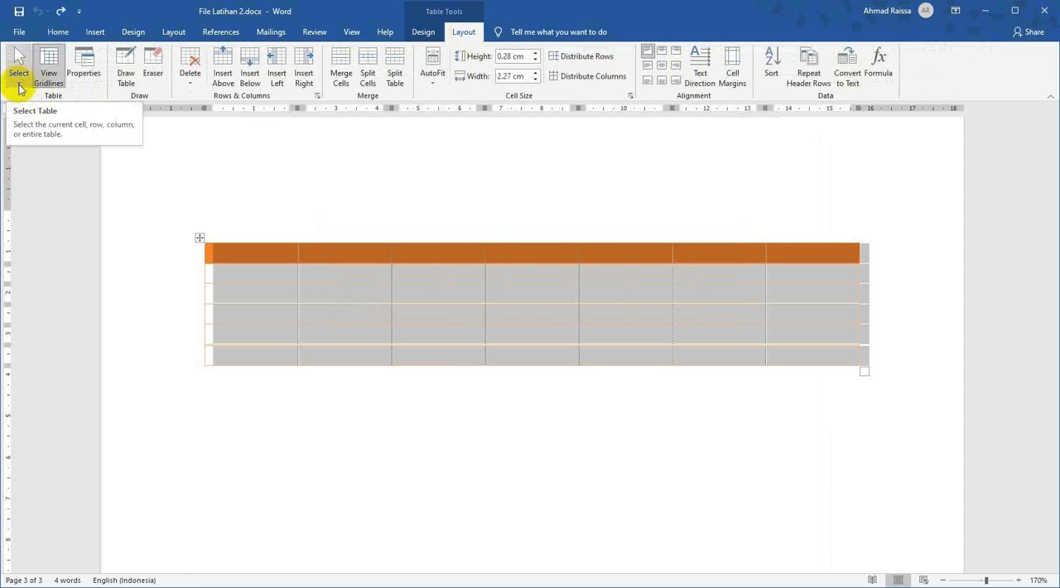
Place the cursor in the table's first header cell and select the entire table with Select Table.
left_click(20, 87)
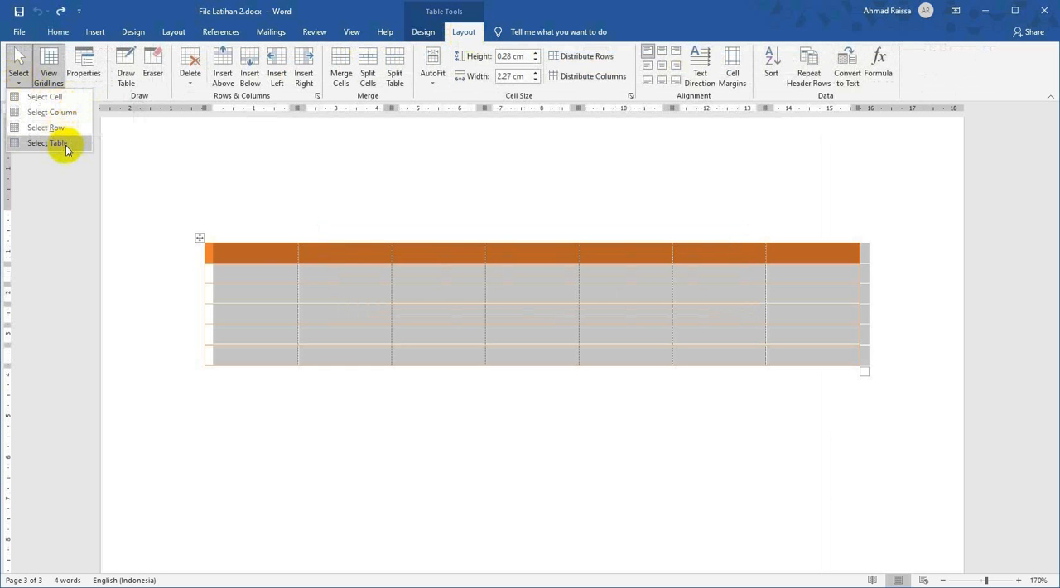
left_click(240, 253)
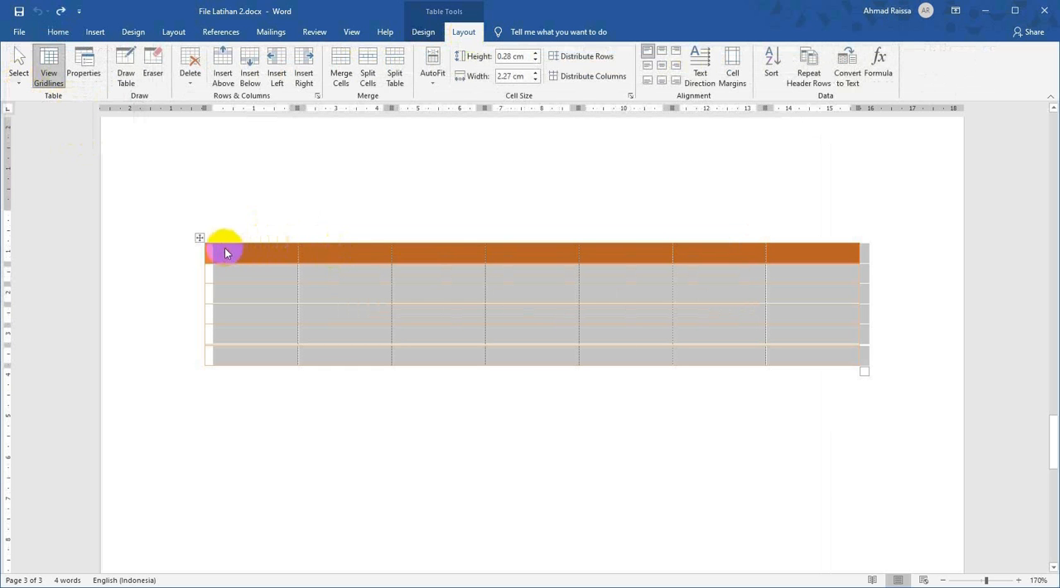
left_click(214, 255)
left_click(19, 71)
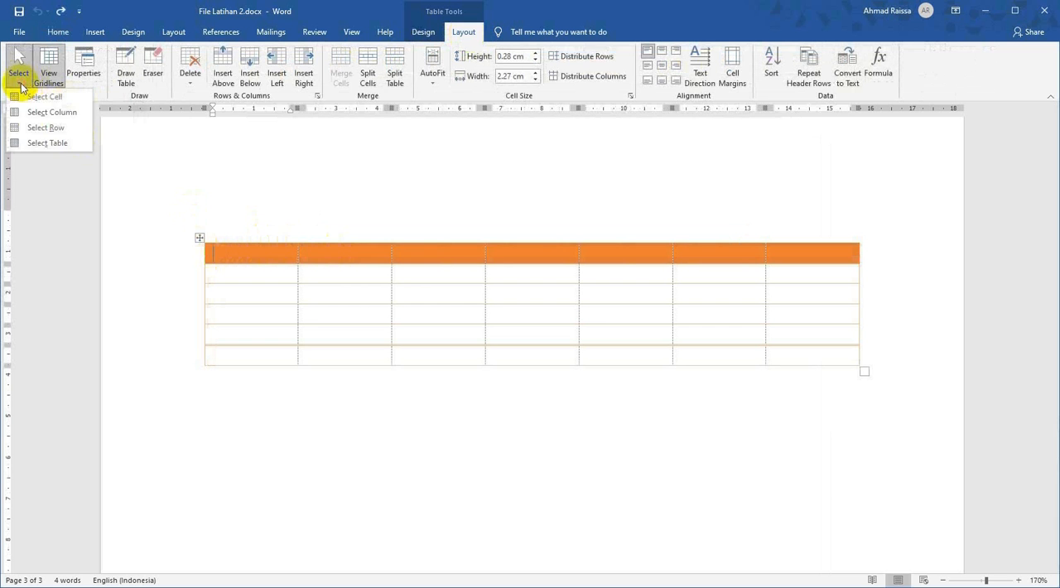
left_click(47, 143)
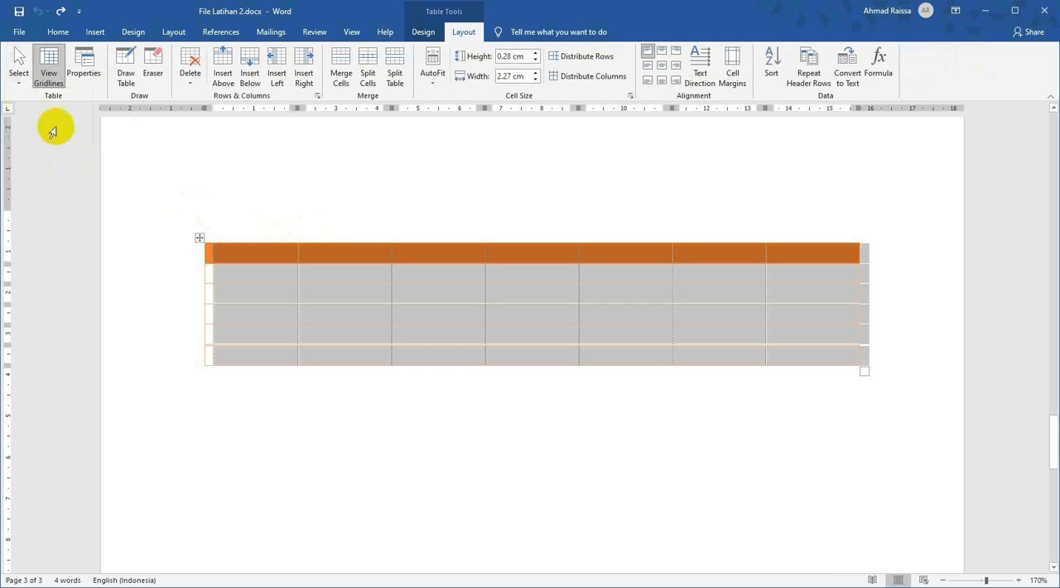
Apply Select Row to the selected table, and select its third, fourth and fifth rows one at a time.
left_click(20, 81)
left_click(43, 127)
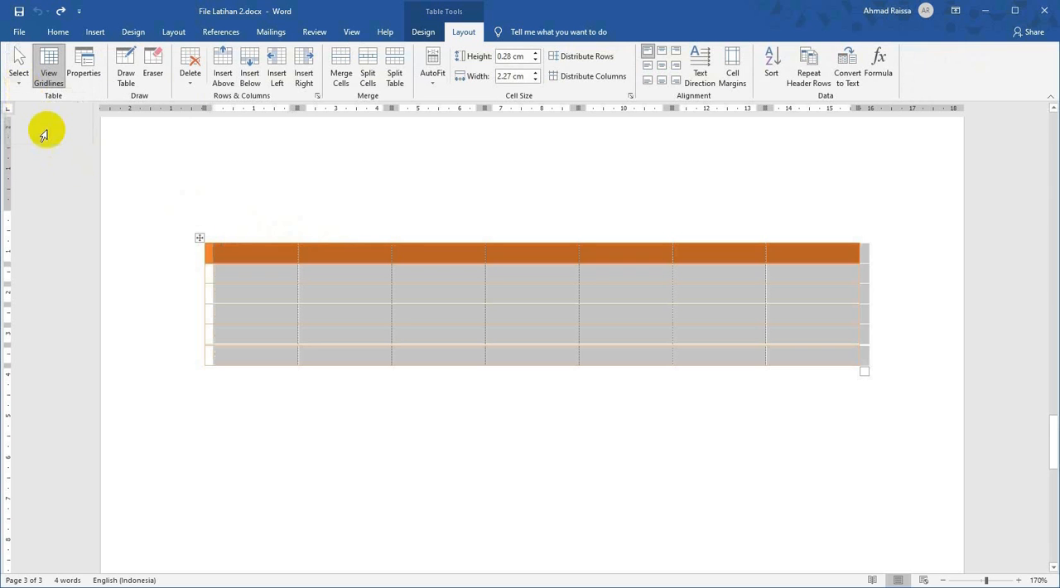
left_click(153, 294)
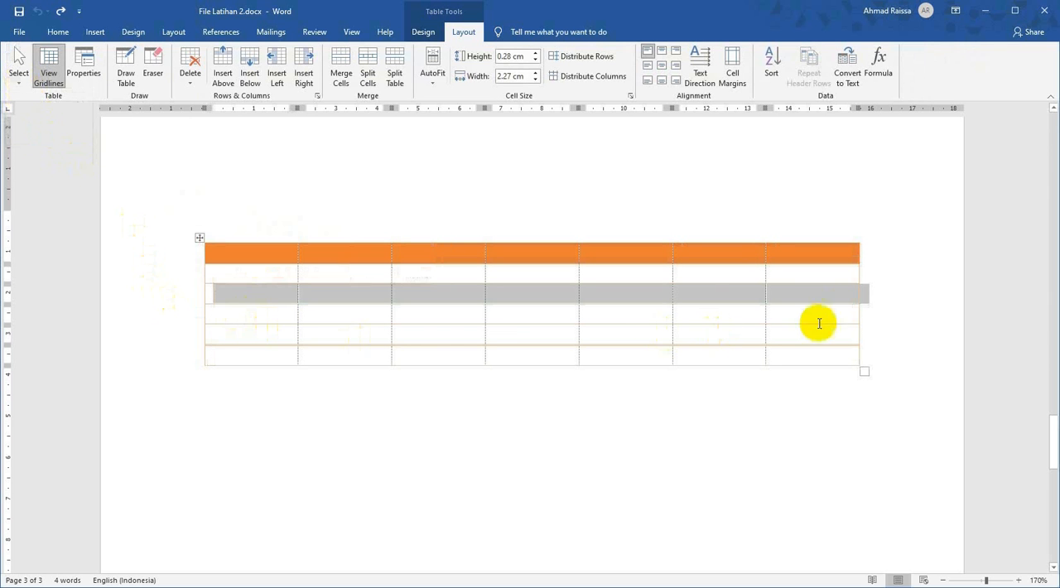
left_click(177, 318)
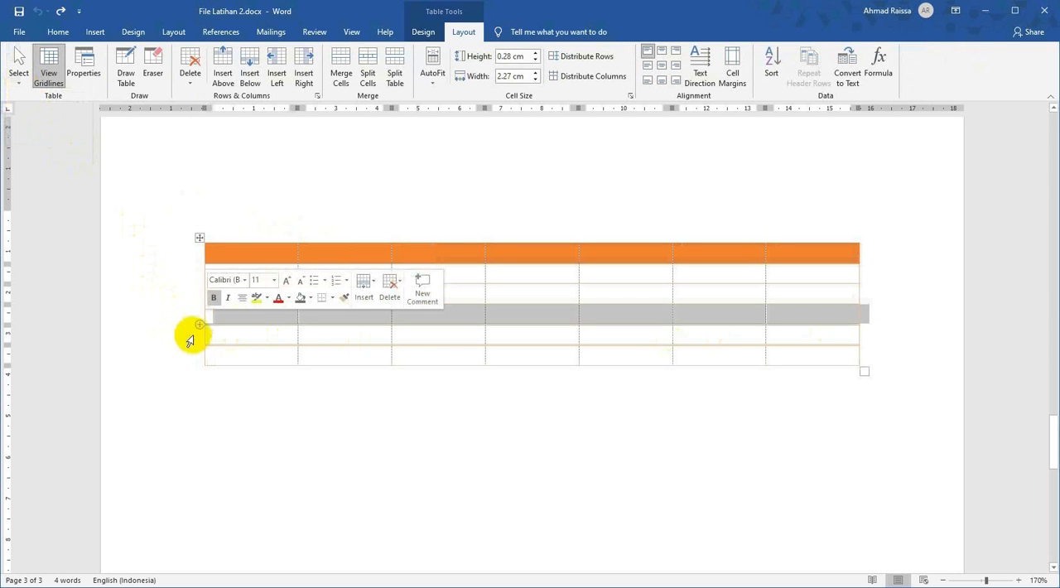
left_click(191, 338)
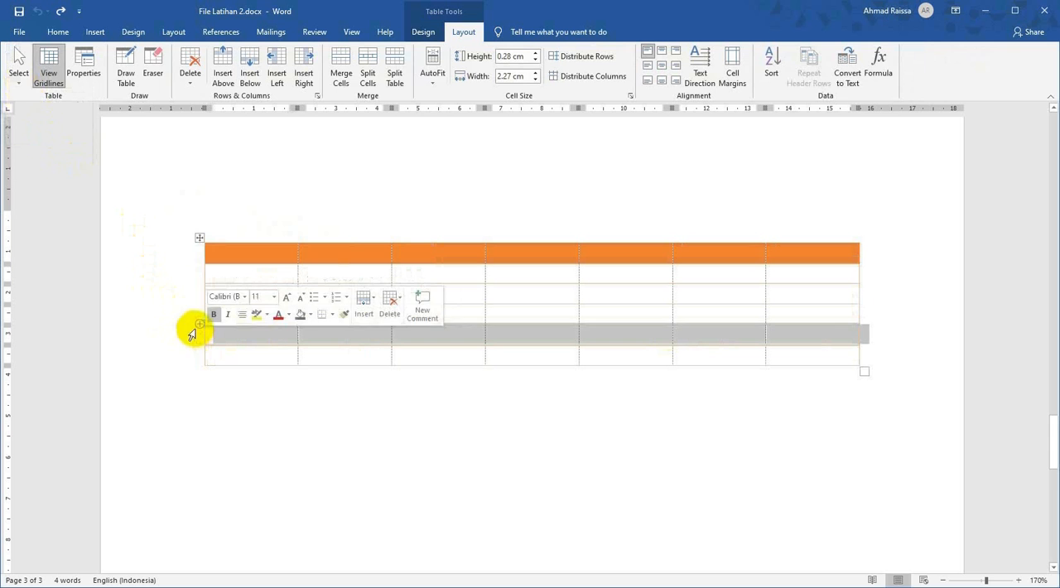
Apply Select Column to the selected fifth row, and again from the header cell of the fourth column.
left_click(18, 70)
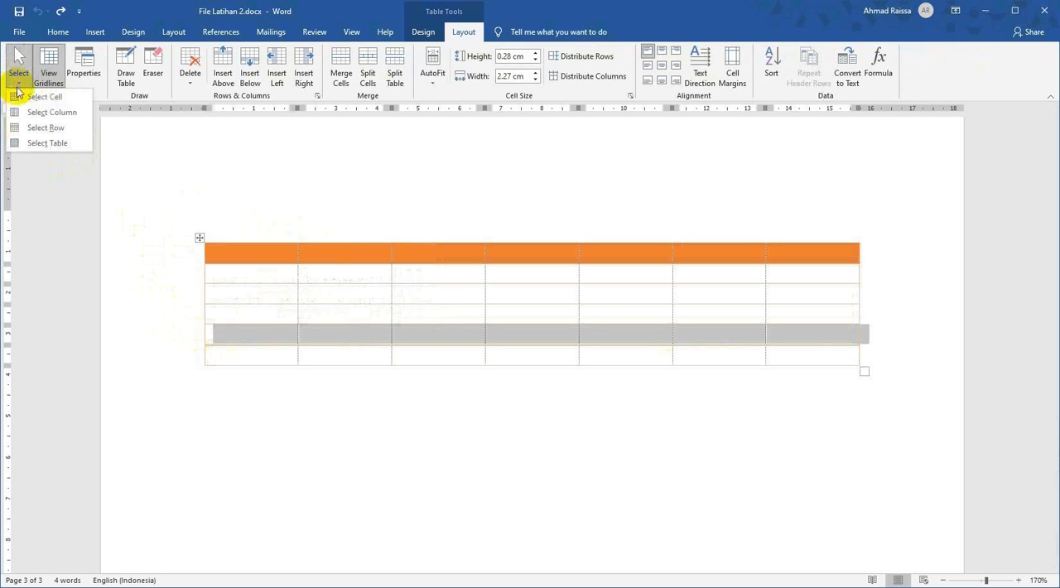
left_click(55, 113)
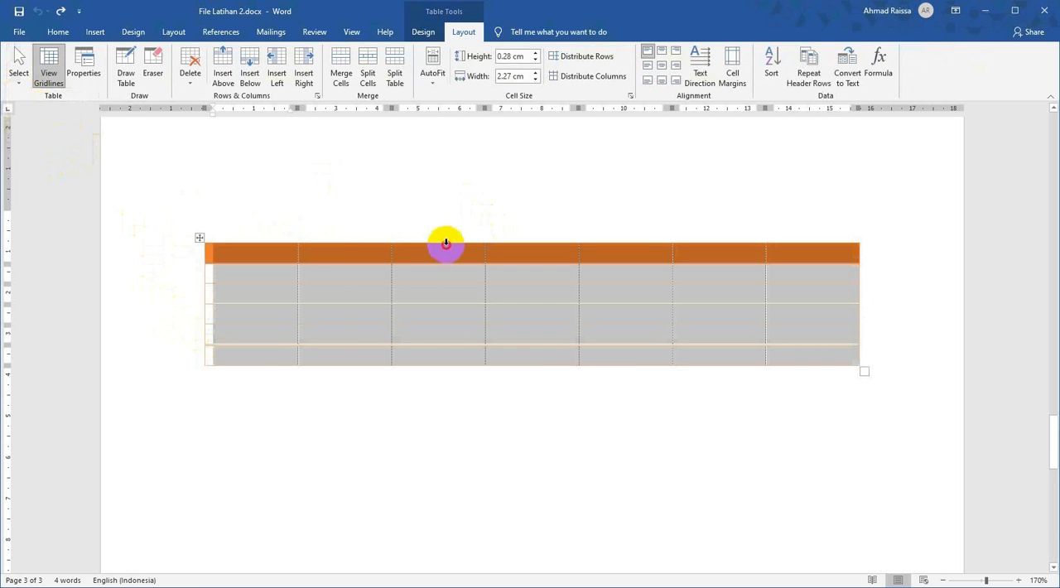
left_click(446, 241)
left_click(553, 246)
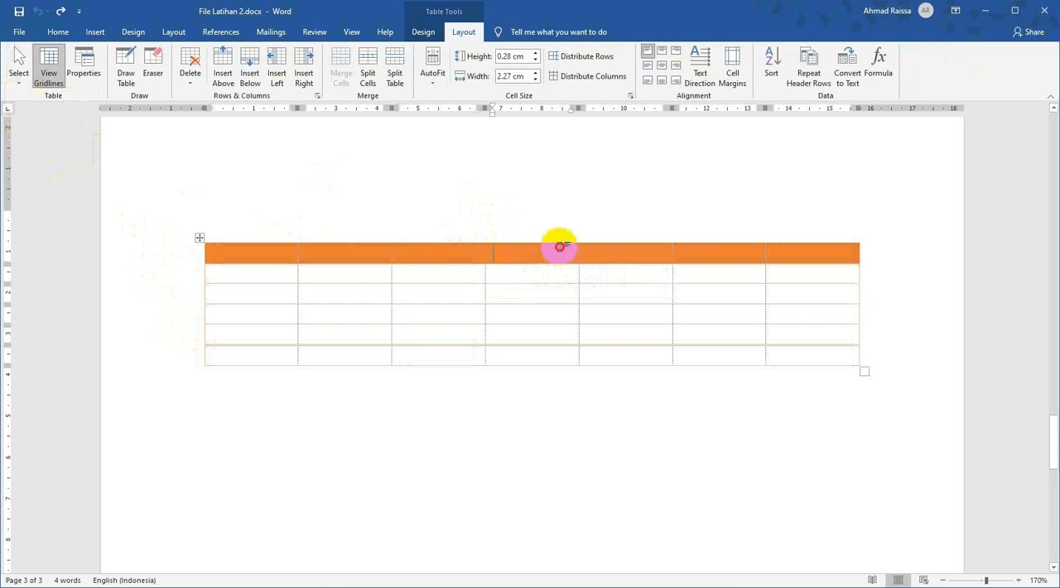
left_click(18, 74)
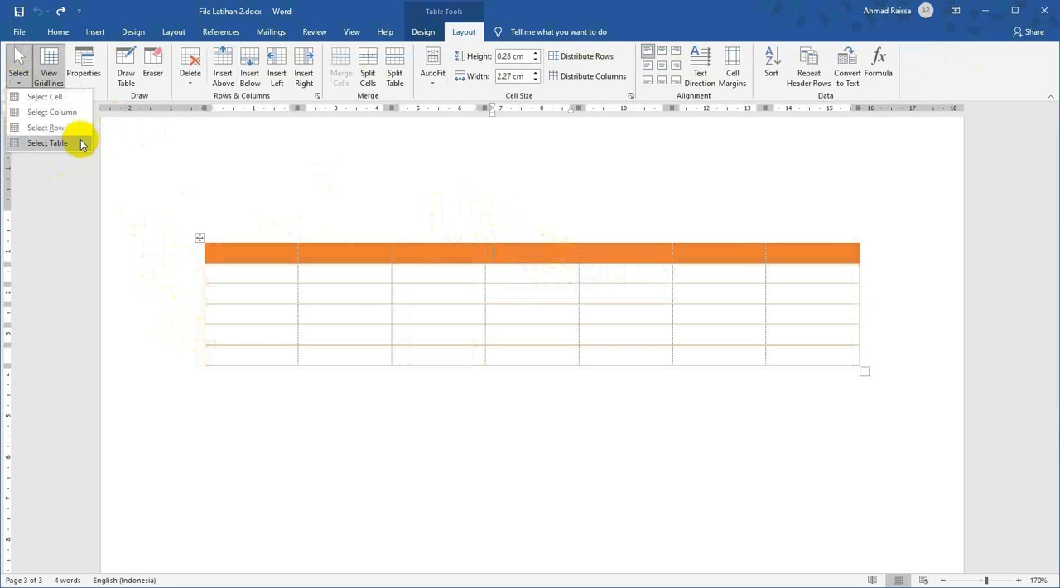
left_click(59, 113)
Select the table's fifth column with Select Column, starting from its header cell.
left_click(618, 274)
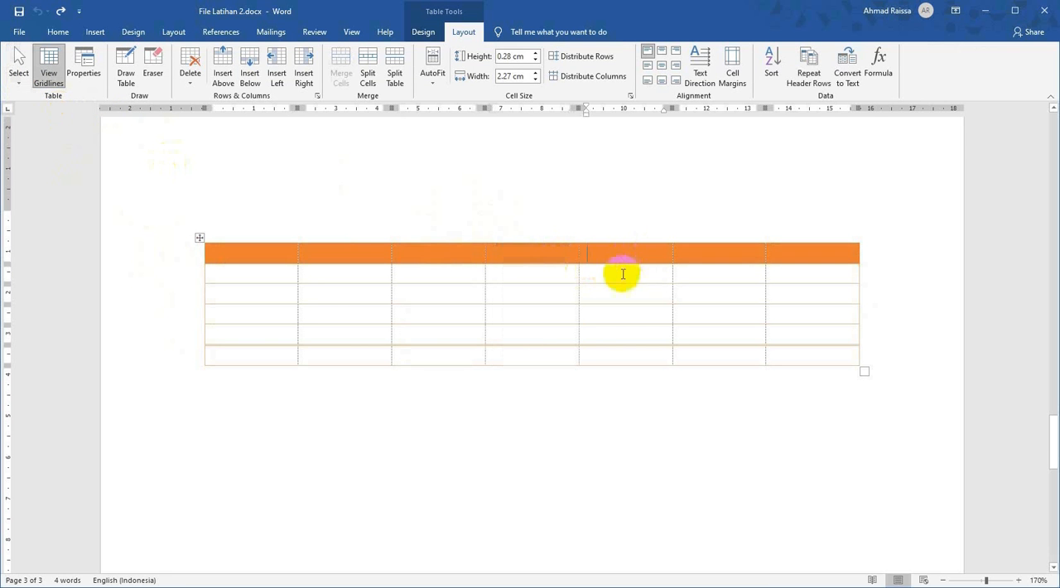
left_click(18, 73)
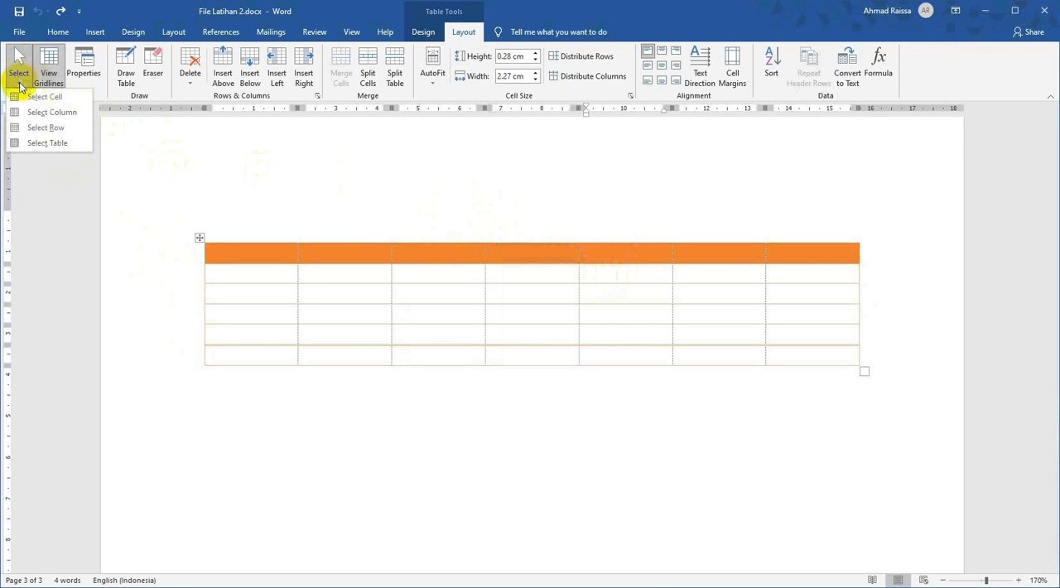
left_click(33, 114)
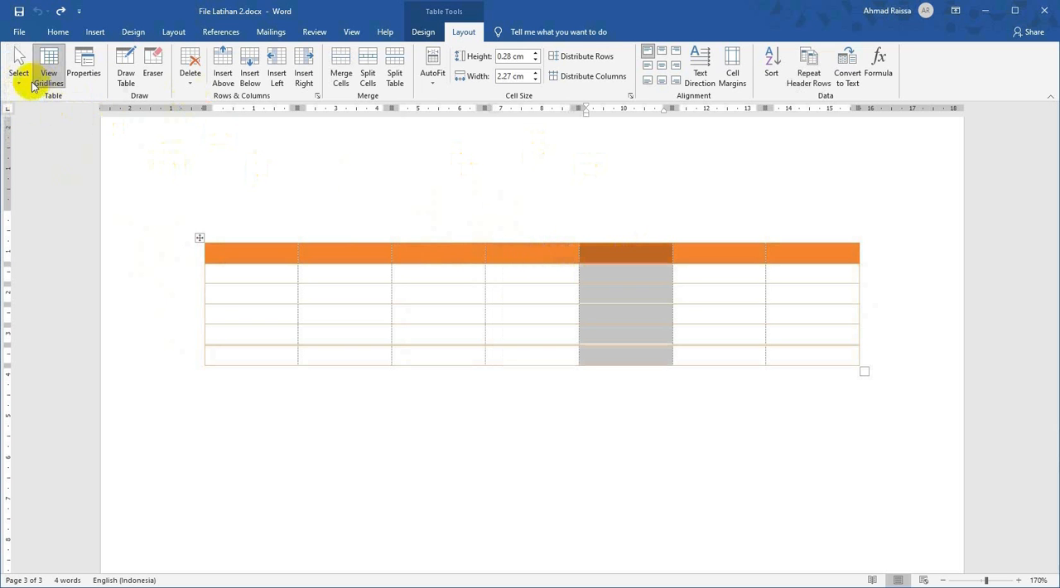
left_click(18, 73)
left_click(35, 111)
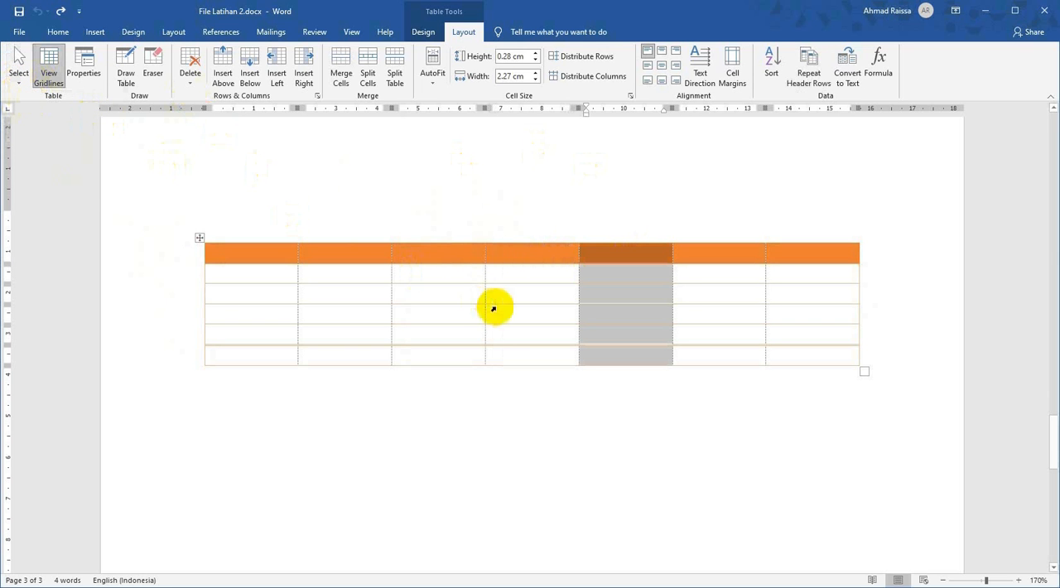
Enter the sample text "oiasdas" in the first cell of the table's third row.
left_click(431, 295)
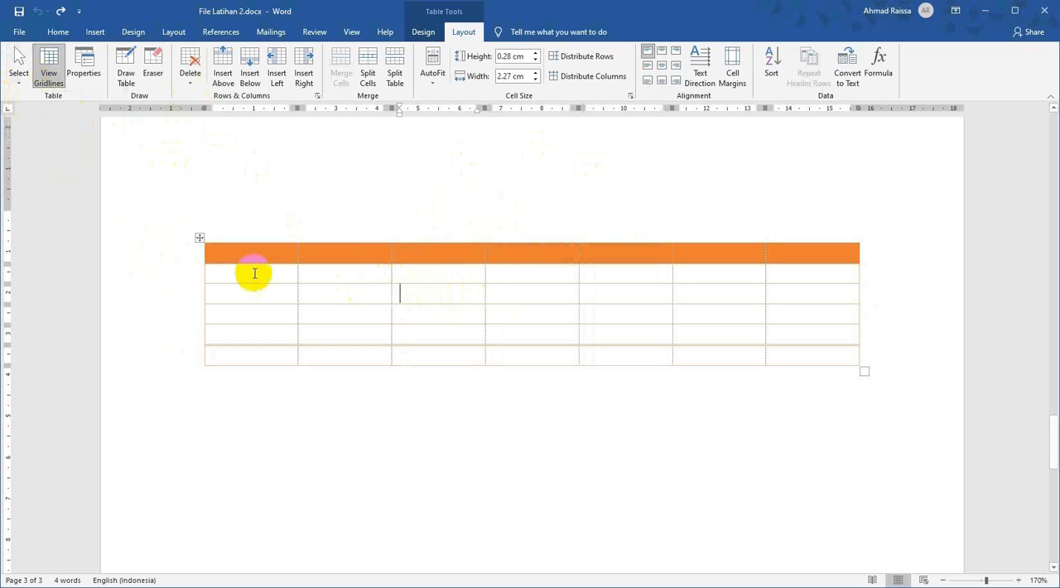
left_click(183, 300)
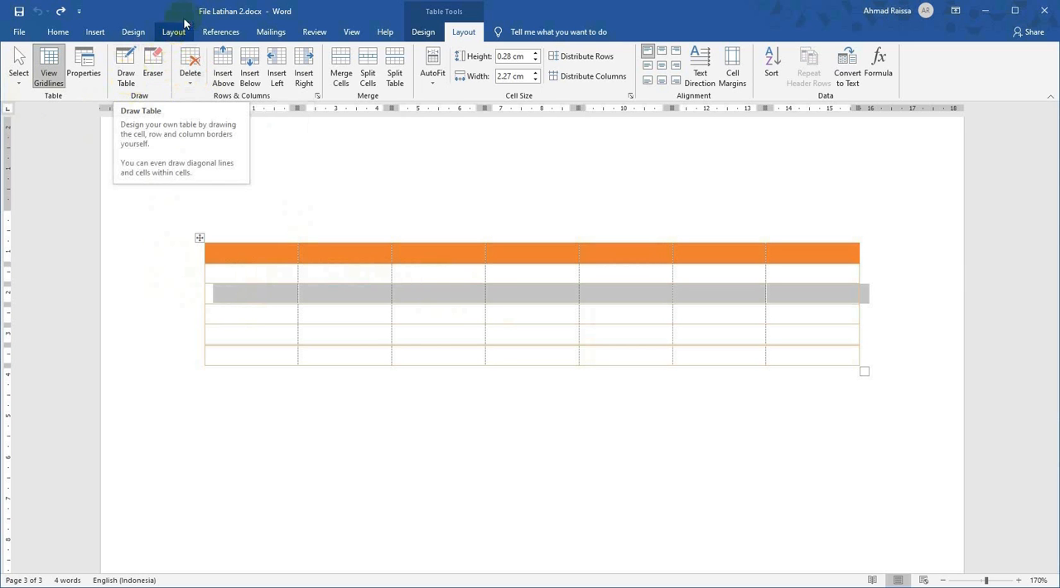
left_click(226, 81)
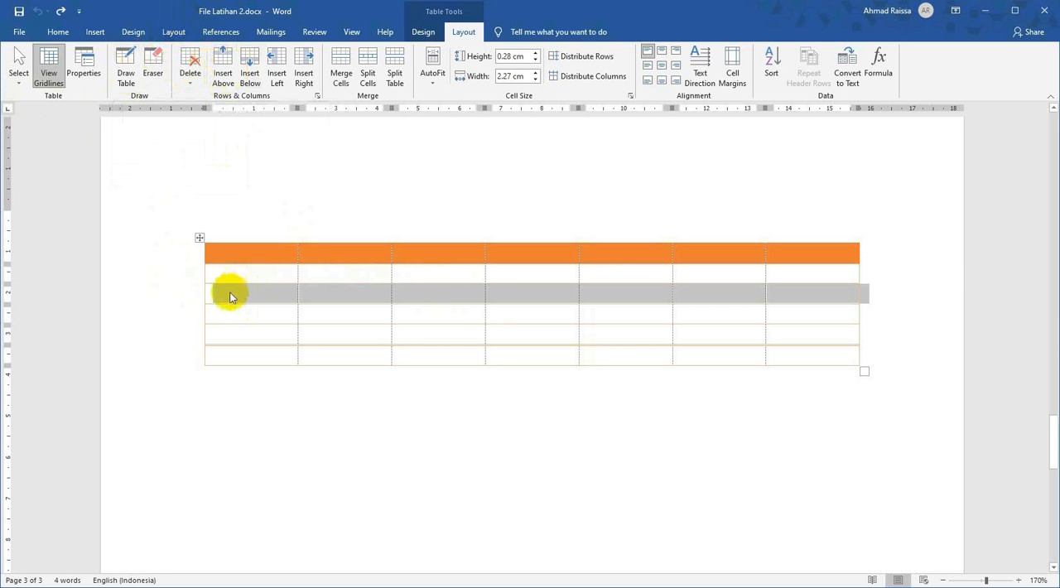
left_click(252, 294)
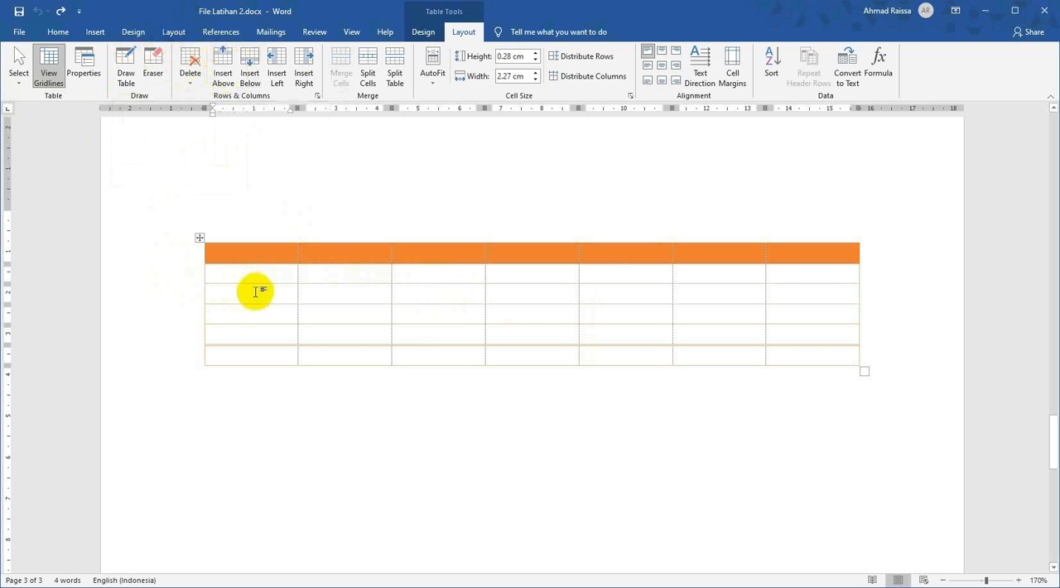
type("oiasdas")
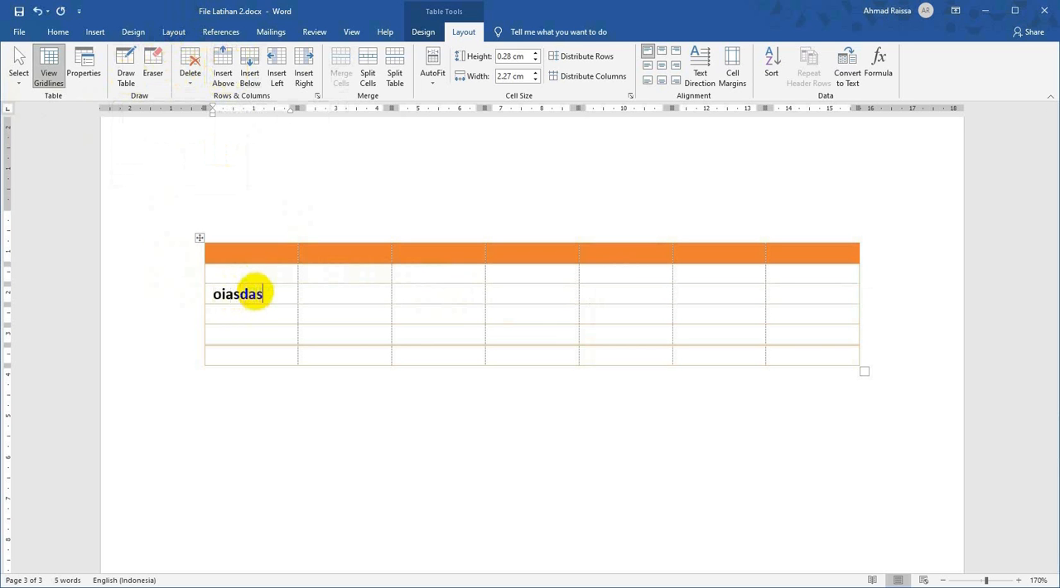
Insert one new row above and one new row below the row containing "oiasdas".
left_click(197, 300)
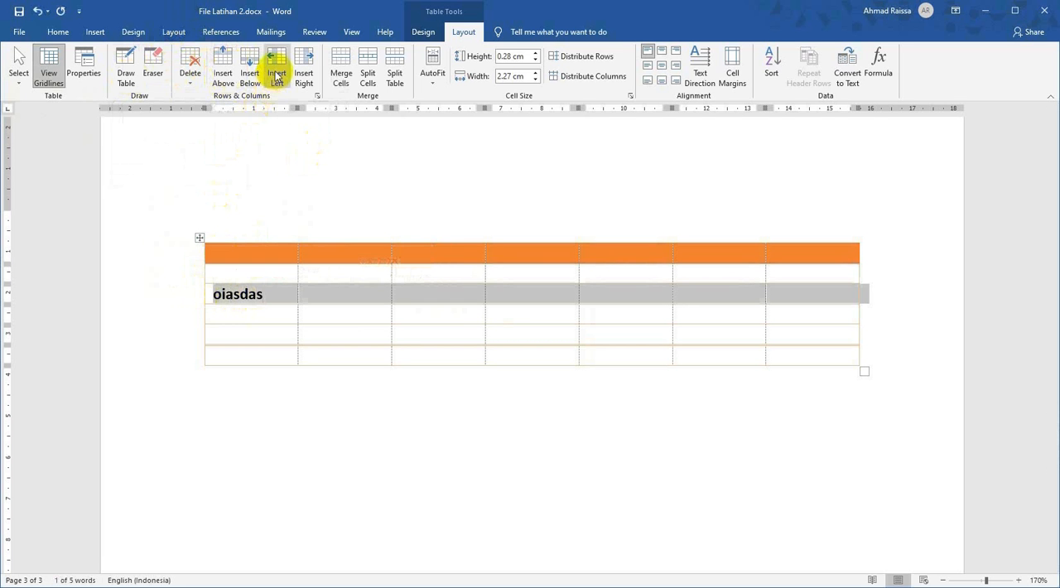
left_click(222, 67)
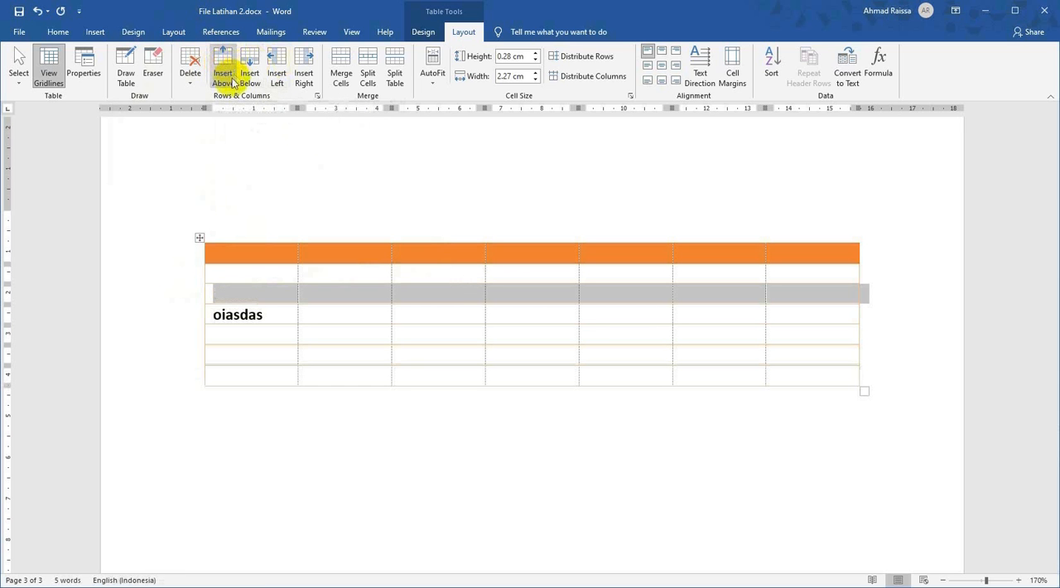
left_click(197, 321, "shift")
left_click(197, 321)
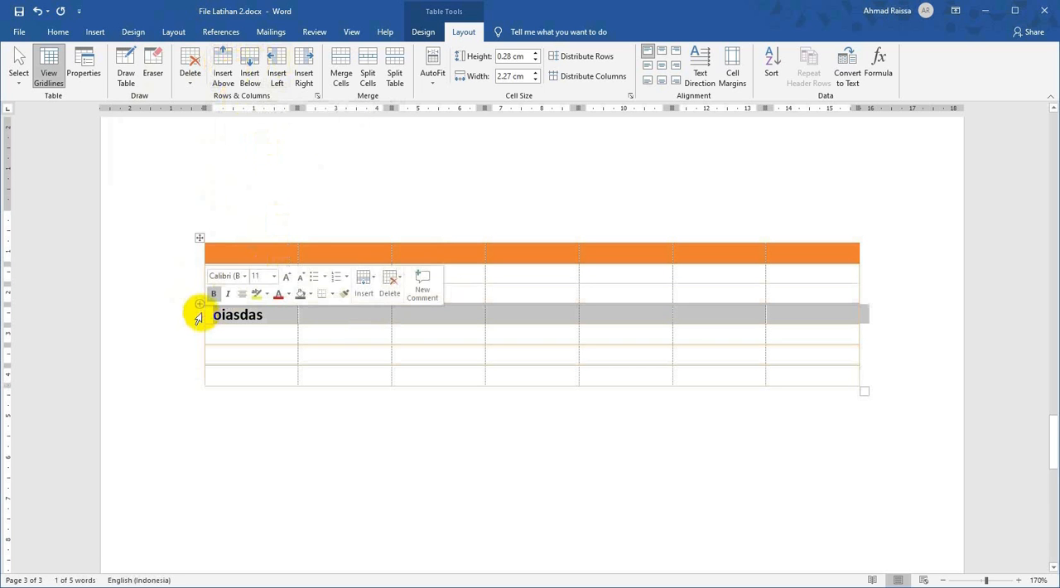
left_click(251, 64)
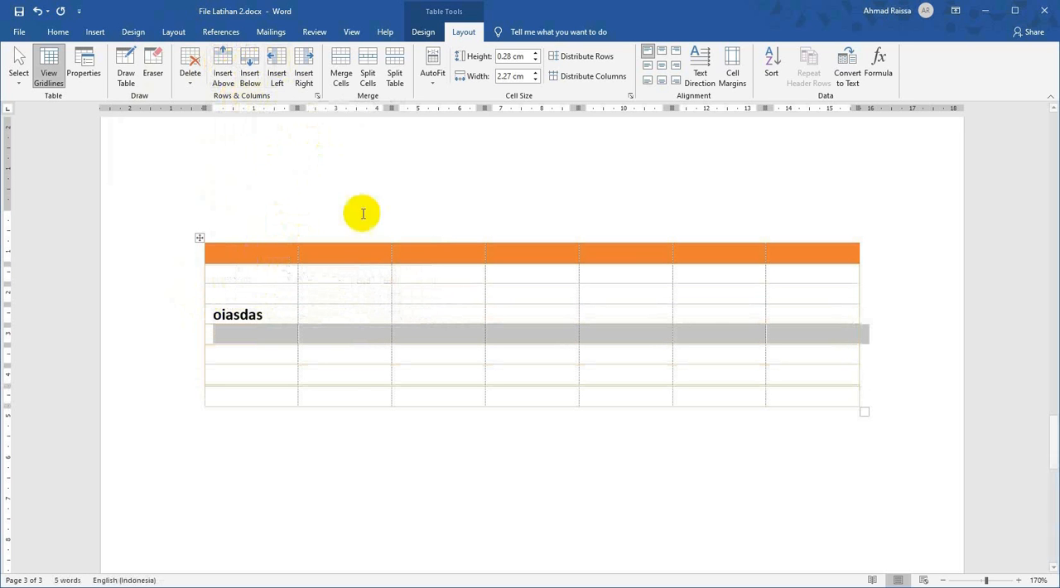
Move the text "oiasdas" from the first column to the third column of the same row.
double_click(253, 317)
key("ctrl+c")
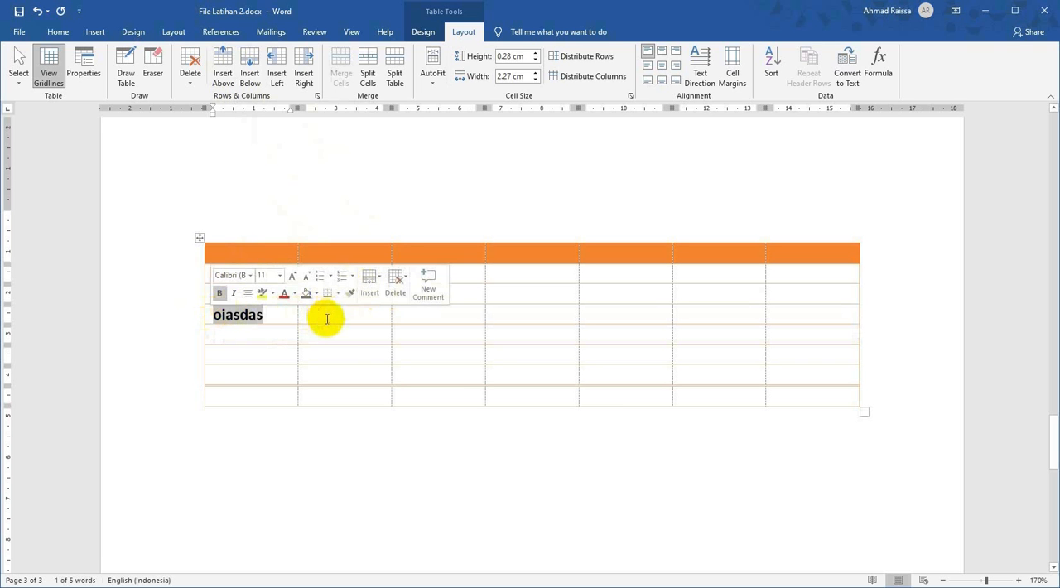
key("Delete")
left_click(343, 313)
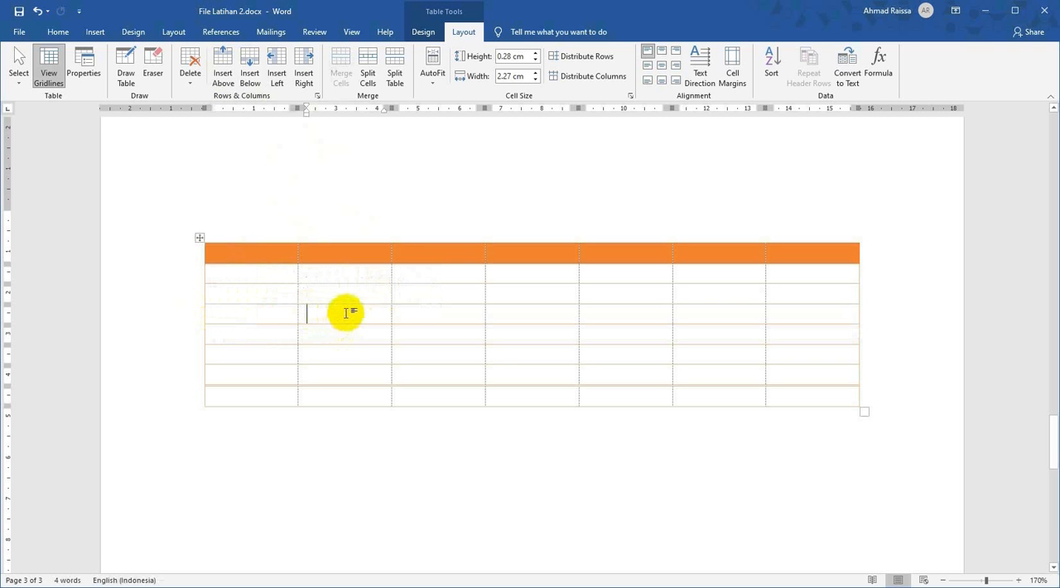
left_click(367, 297)
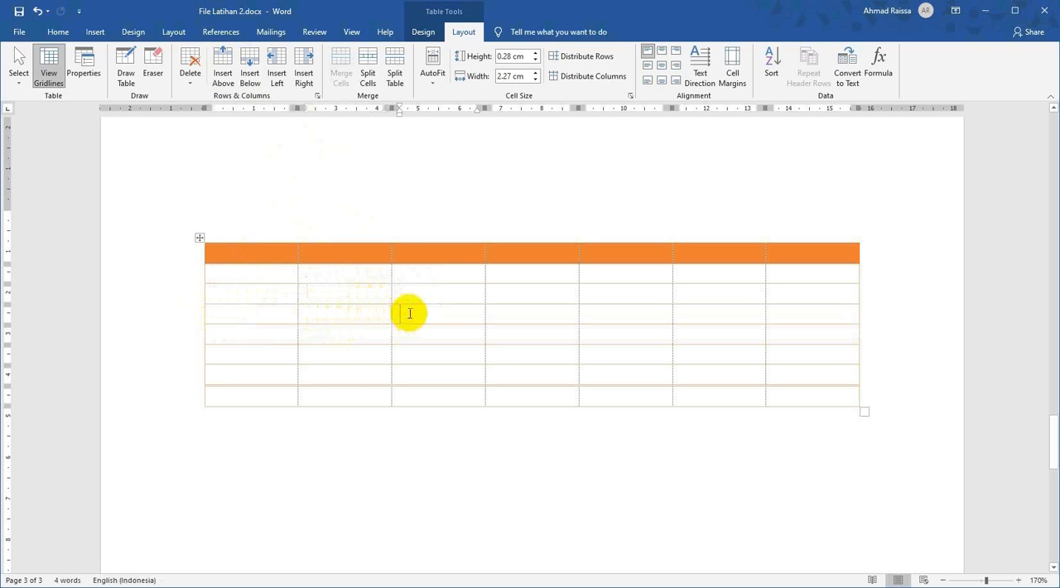
key("ctrl+v")
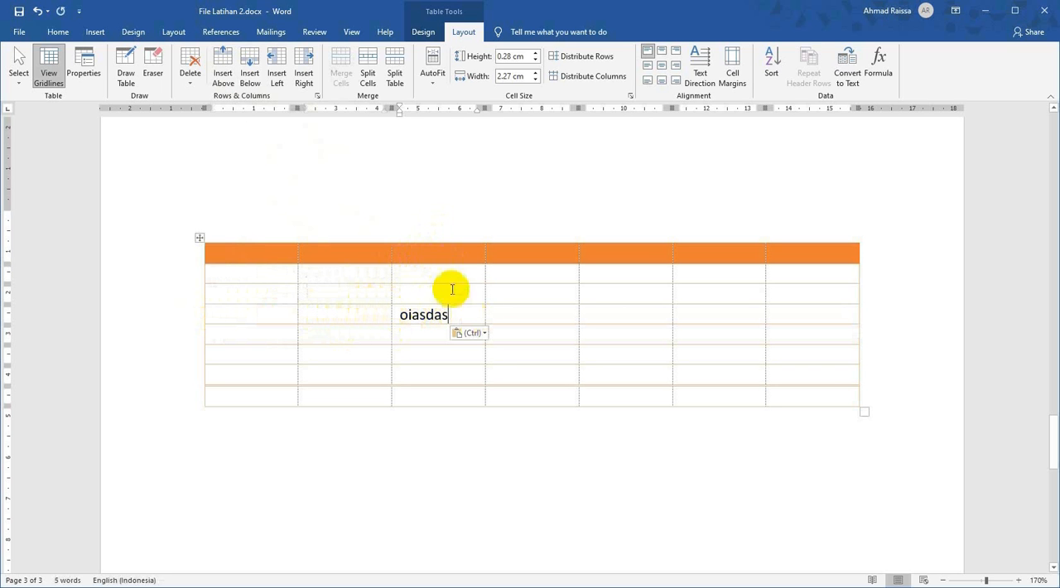
Insert a new column to the left of the column containing "oiasdas".
left_click(436, 244)
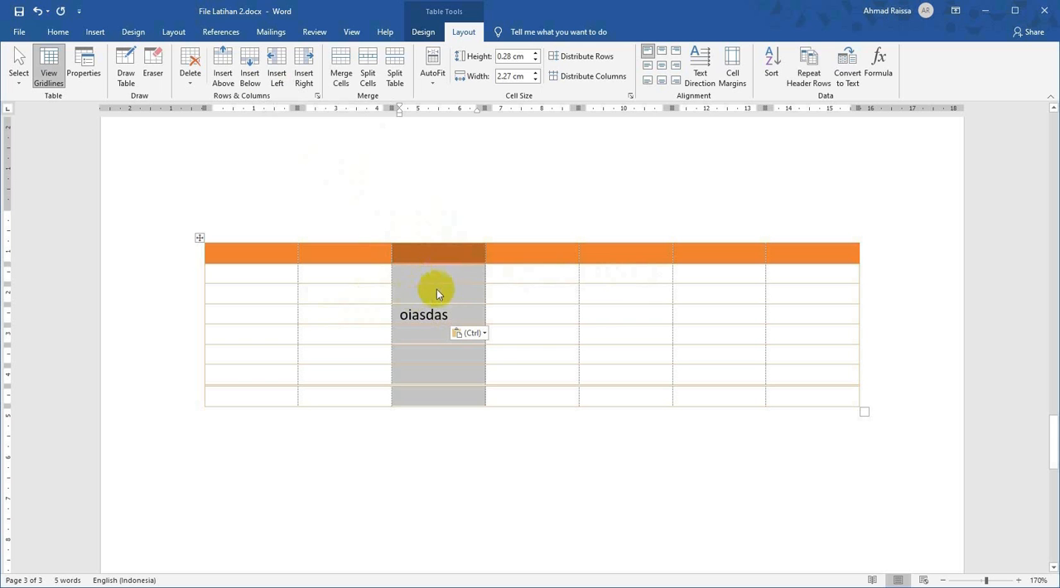
left_click(278, 70)
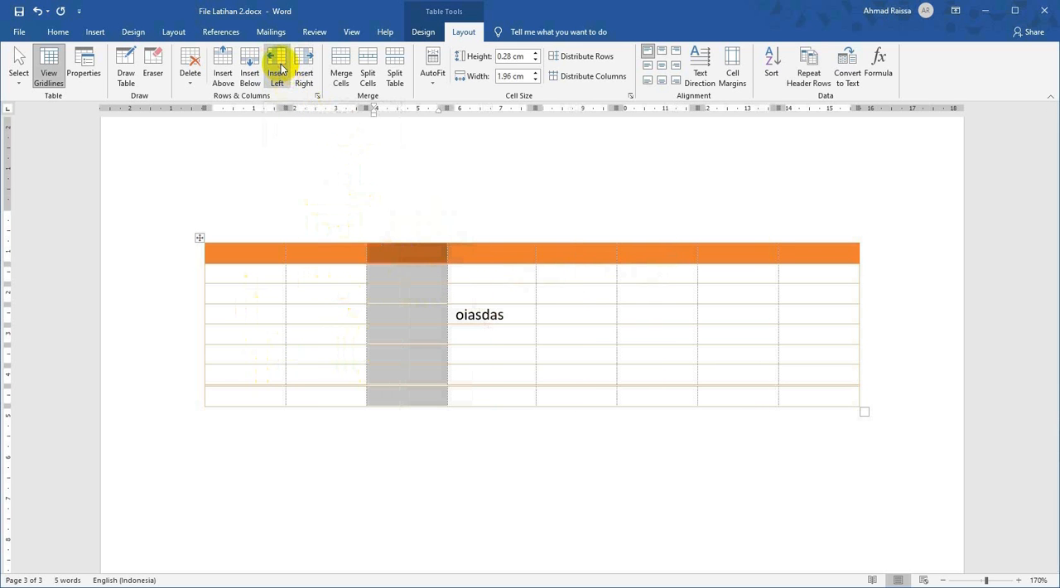
left_click(627, 331)
left_click(728, 330)
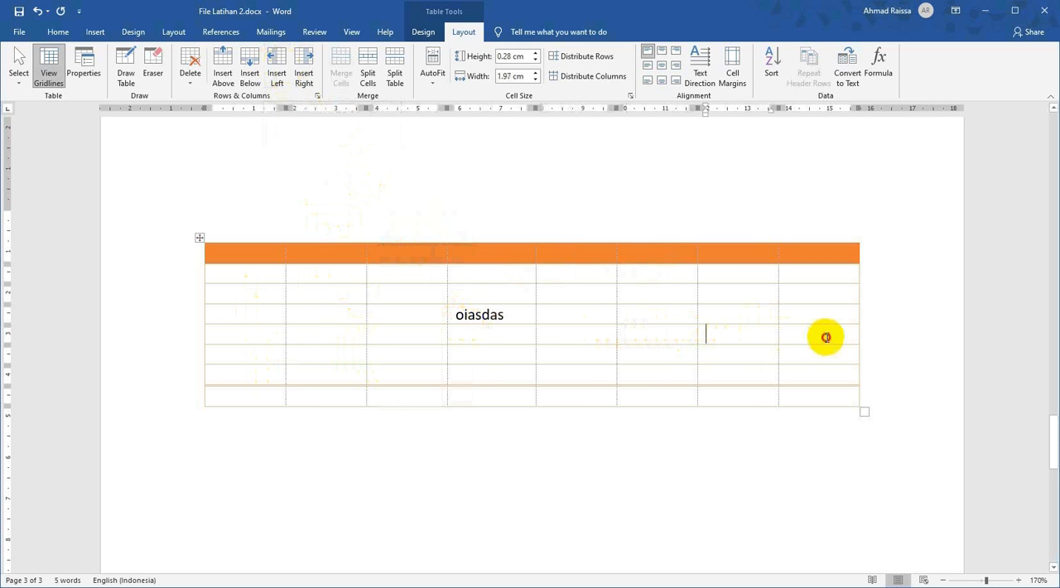
left_click(791, 333)
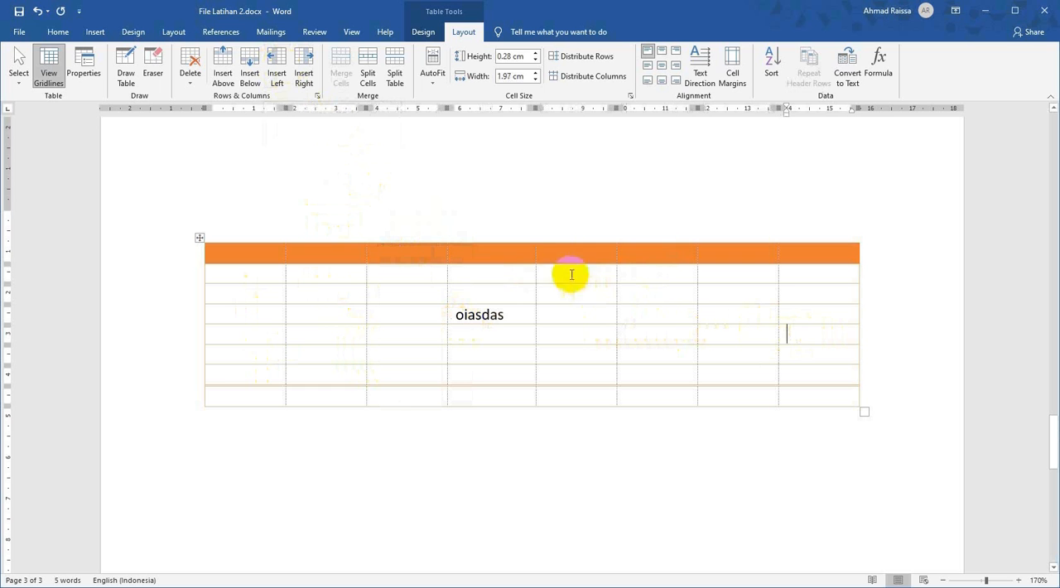
Insert a new column to the right of the column containing "oiasdas".
left_click(507, 241)
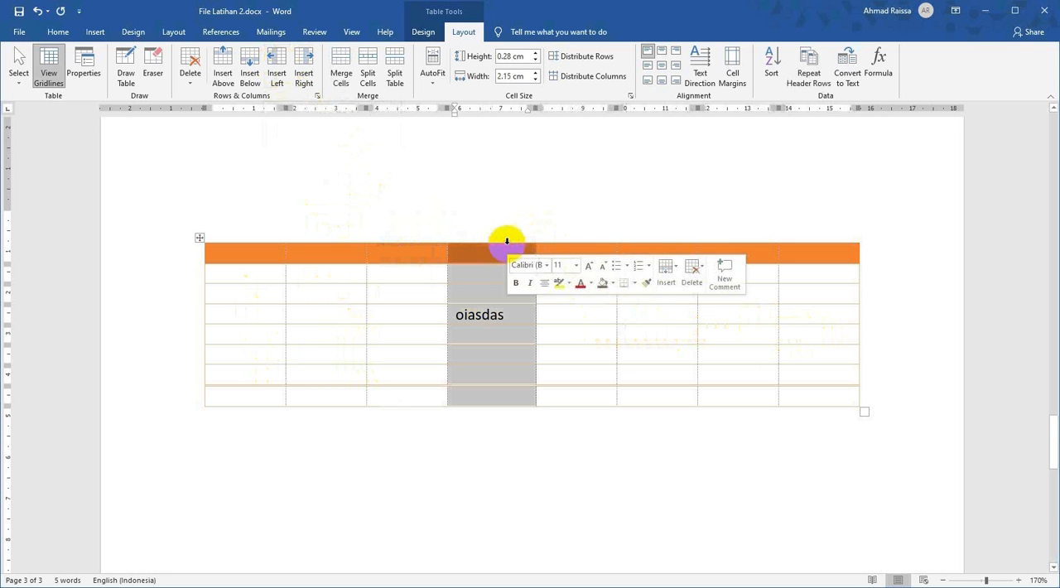
left_click(303, 78)
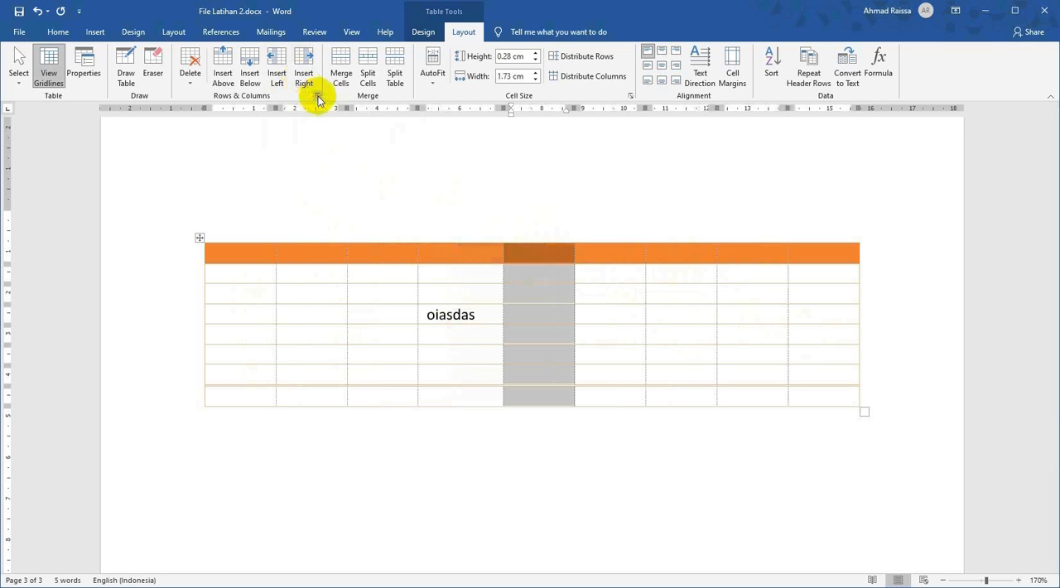
left_click(759, 453)
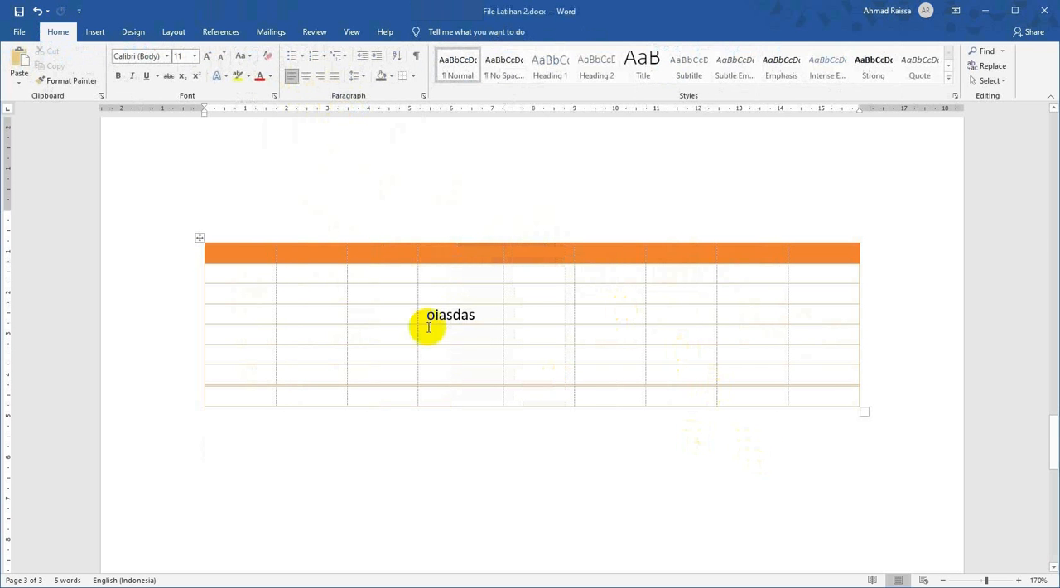
Delete the empty third column, directly before the column containing "oiasdas".
left_click(388, 241)
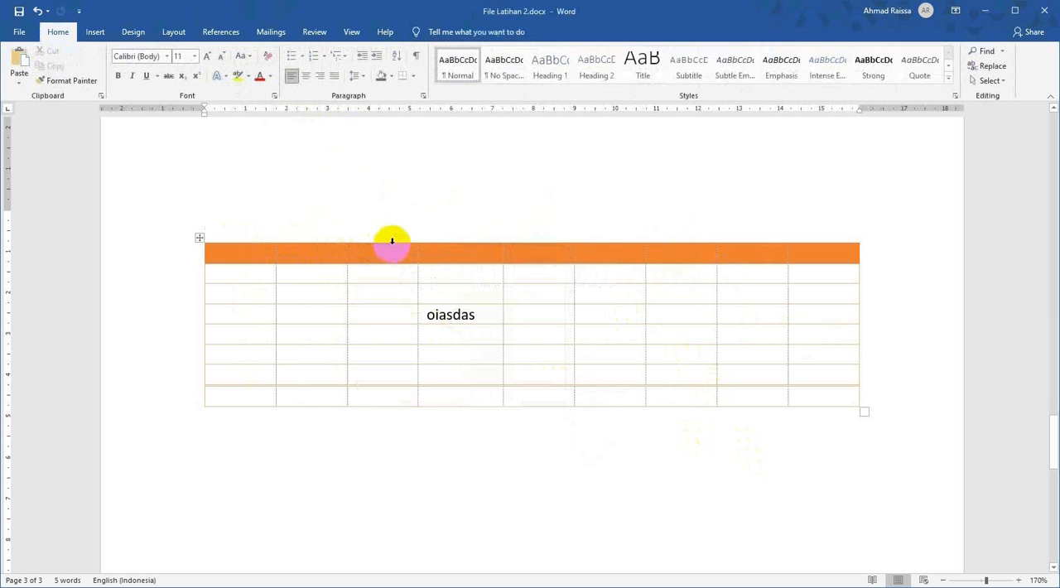
left_click(392, 241)
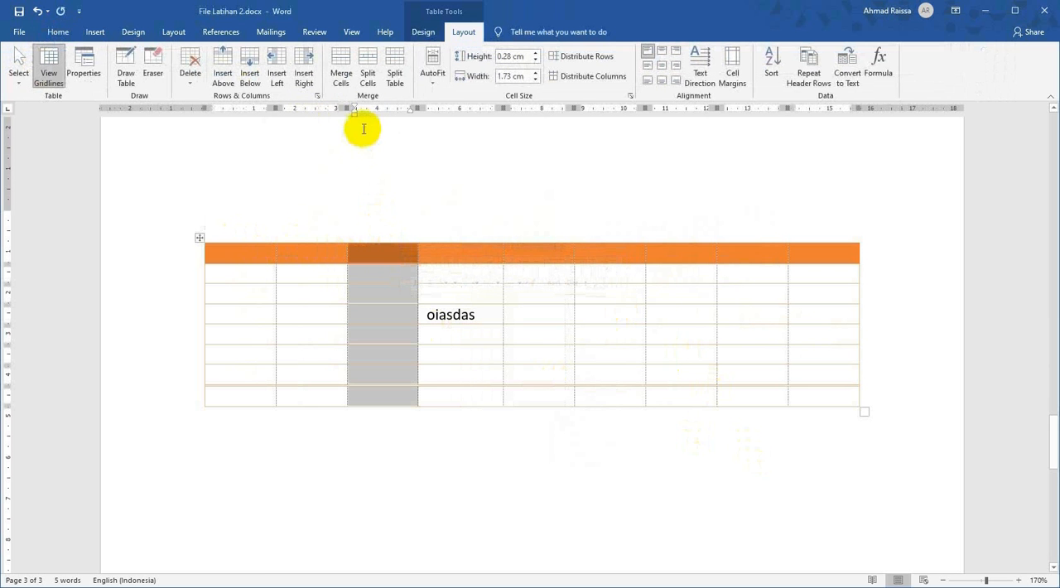
left_click(192, 83)
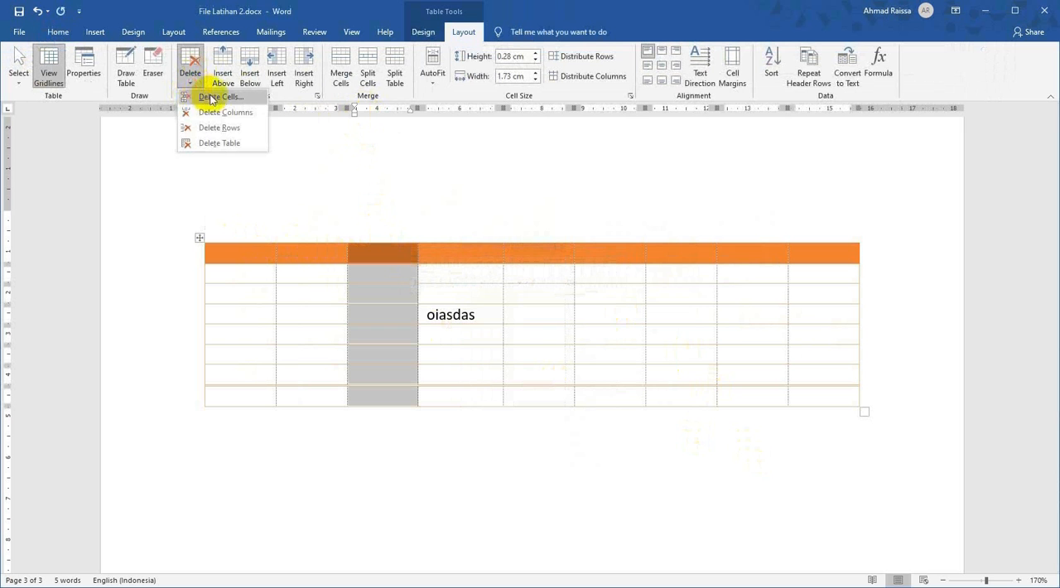
left_click(242, 121)
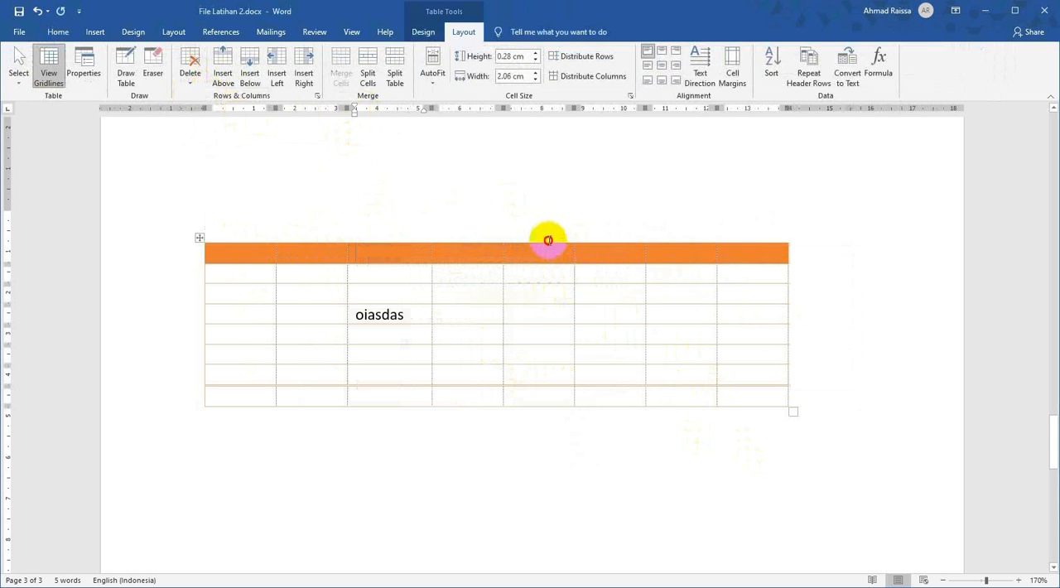
Delete the table's fifth and sixth columns together.
left_click(548, 240)
left_click_drag(550, 242, 593, 255)
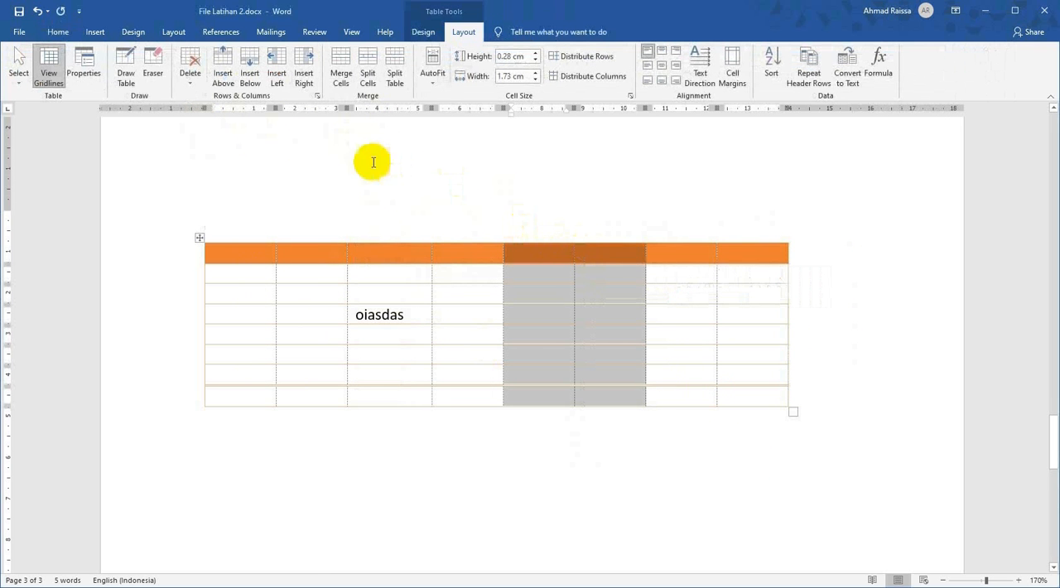
left_click(191, 74)
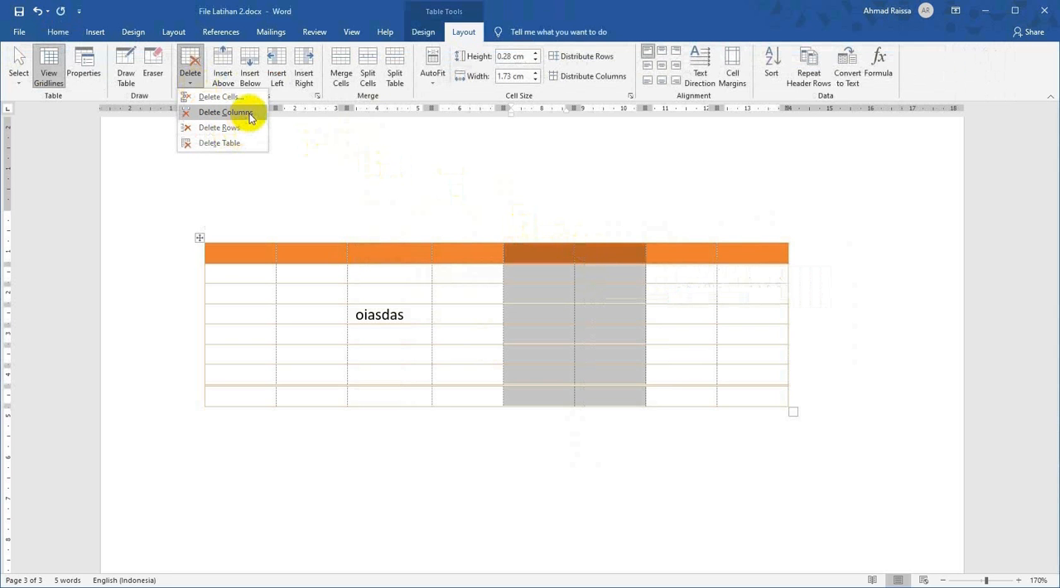
left_click(223, 111)
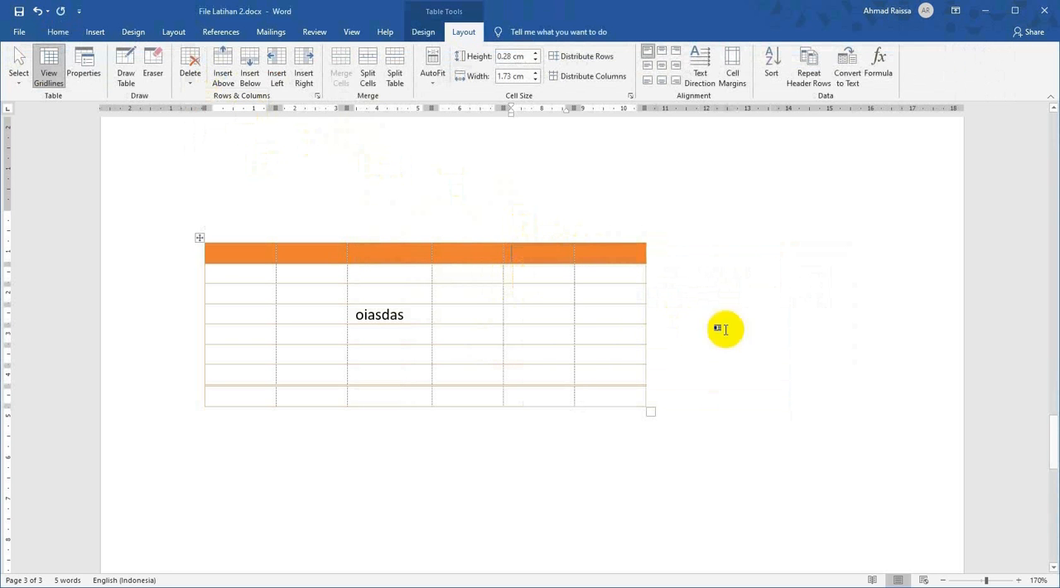
Select the whole table and delete it from the document.
left_click(199, 238)
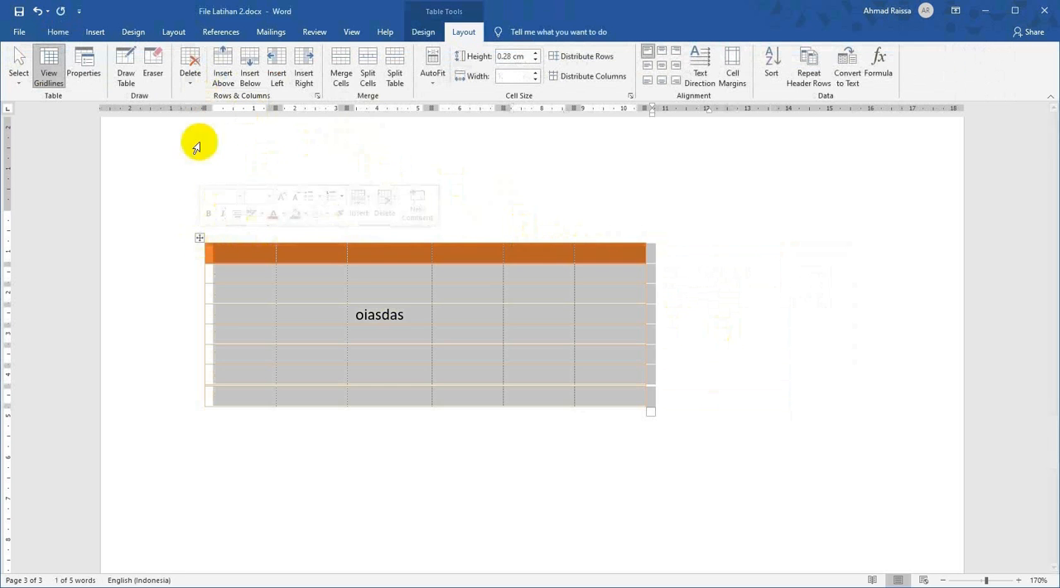
left_click(189, 83)
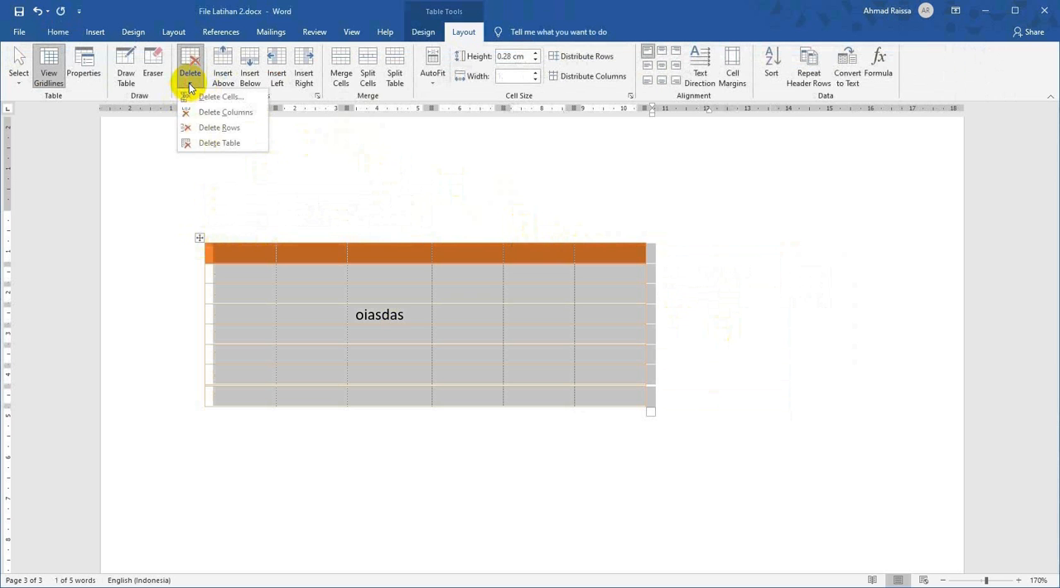
left_click(241, 145)
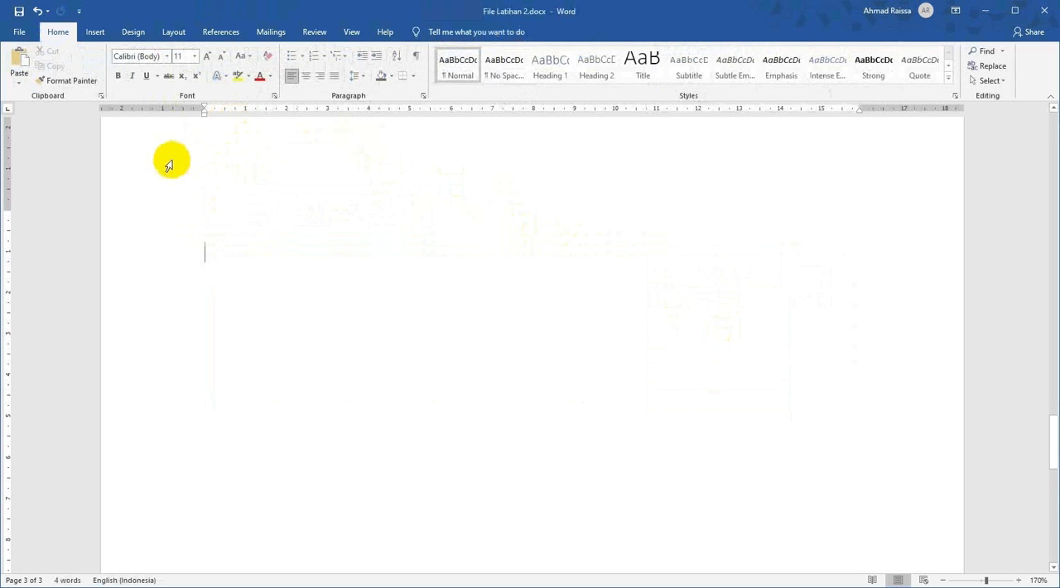
Undo the table deletion and the two-column deletion, and return to the table layout tools.
key("ctrl+z")
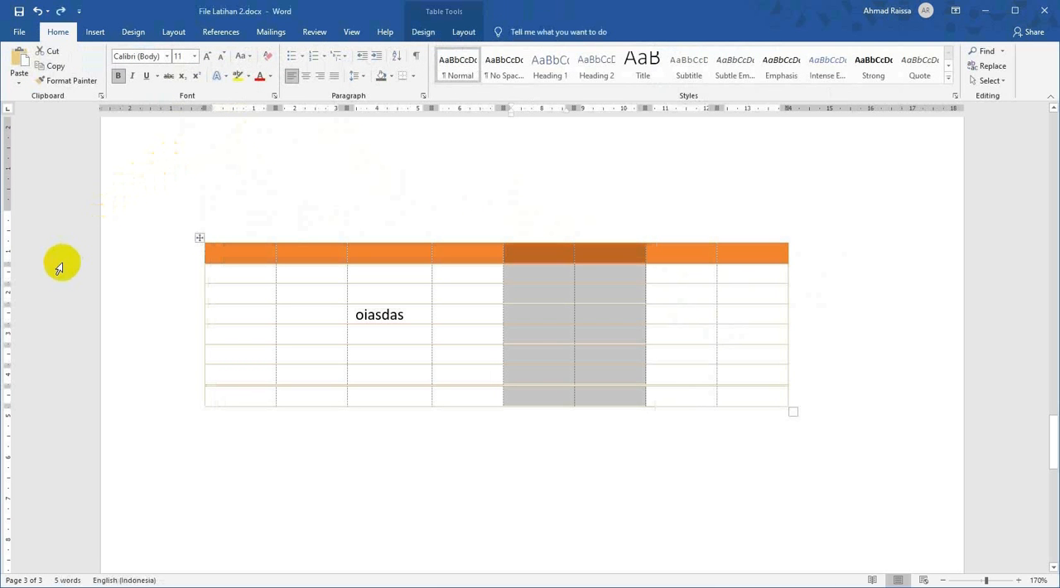
left_click(457, 33)
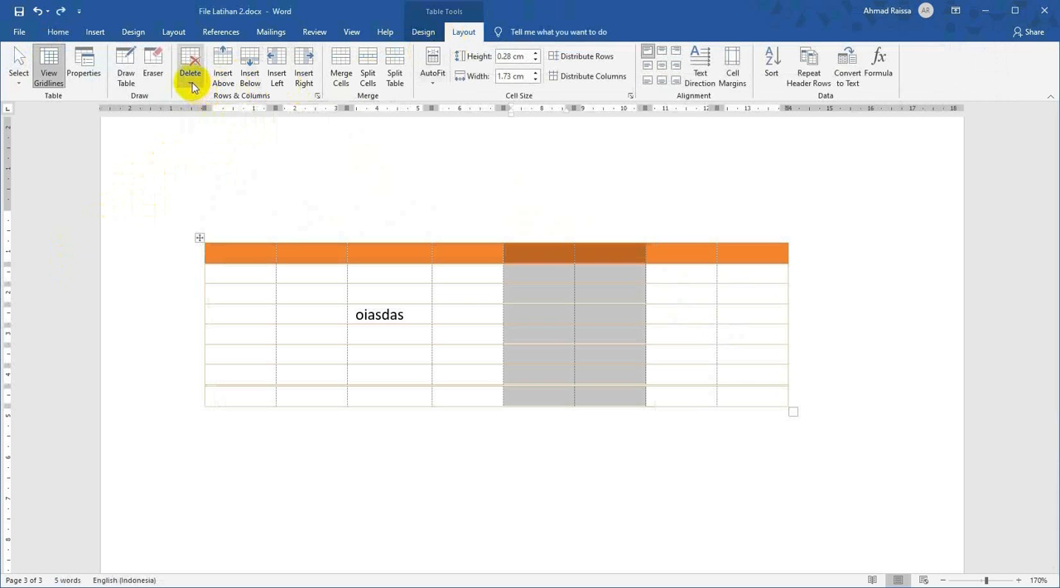
left_click(396, 381)
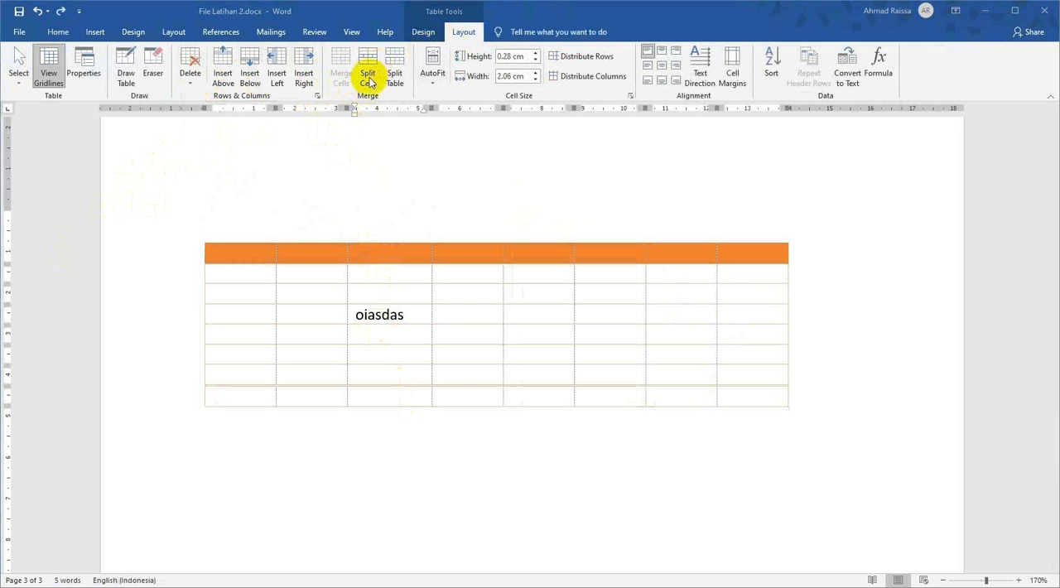
Merge the cell containing "oiasdas" with the empty second-column cell beside it.
left_click(408, 320)
left_click_drag(415, 314, 326, 311)
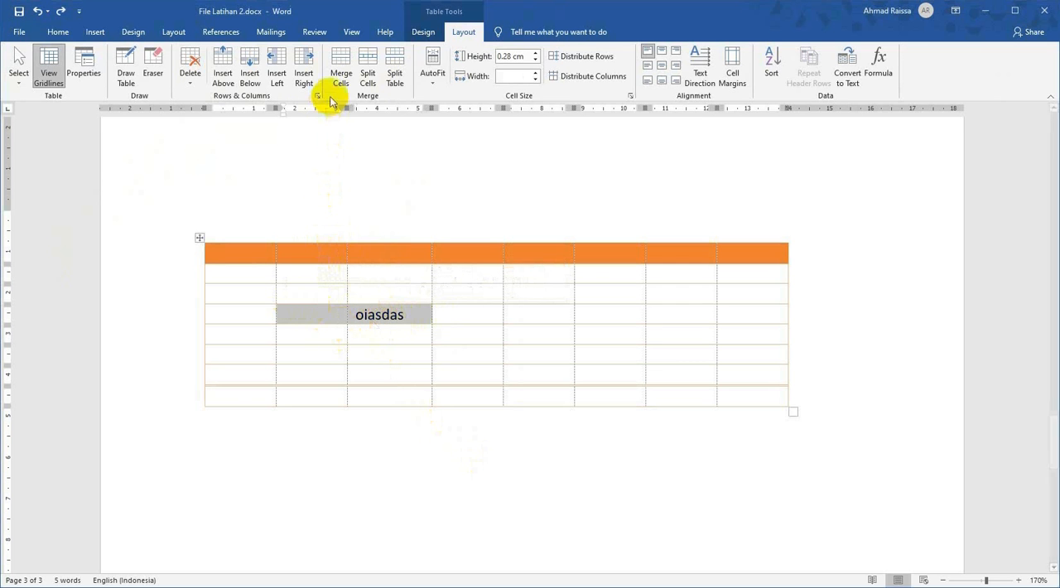
left_click(342, 70)
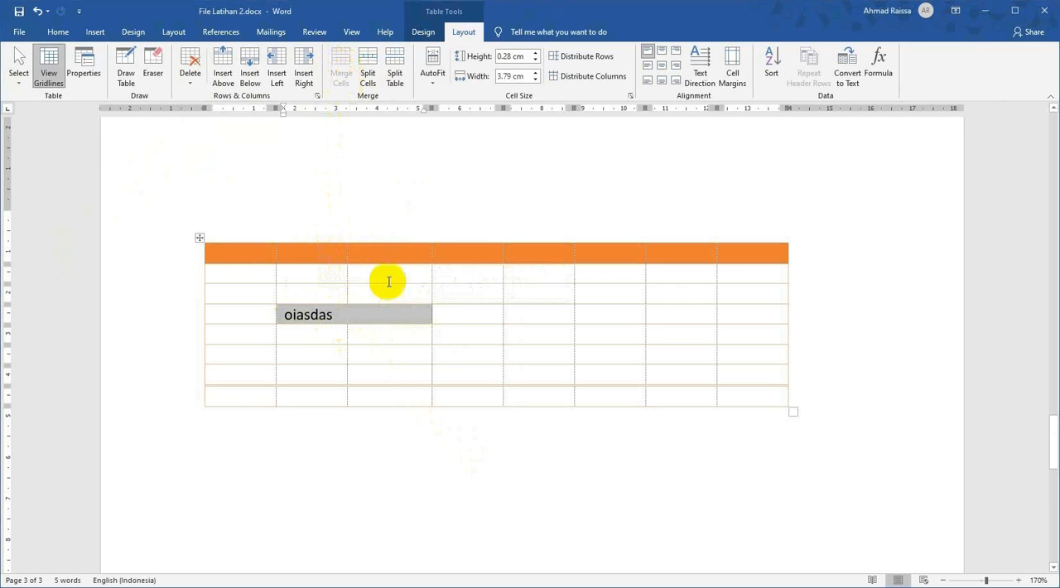
left_click(410, 319)
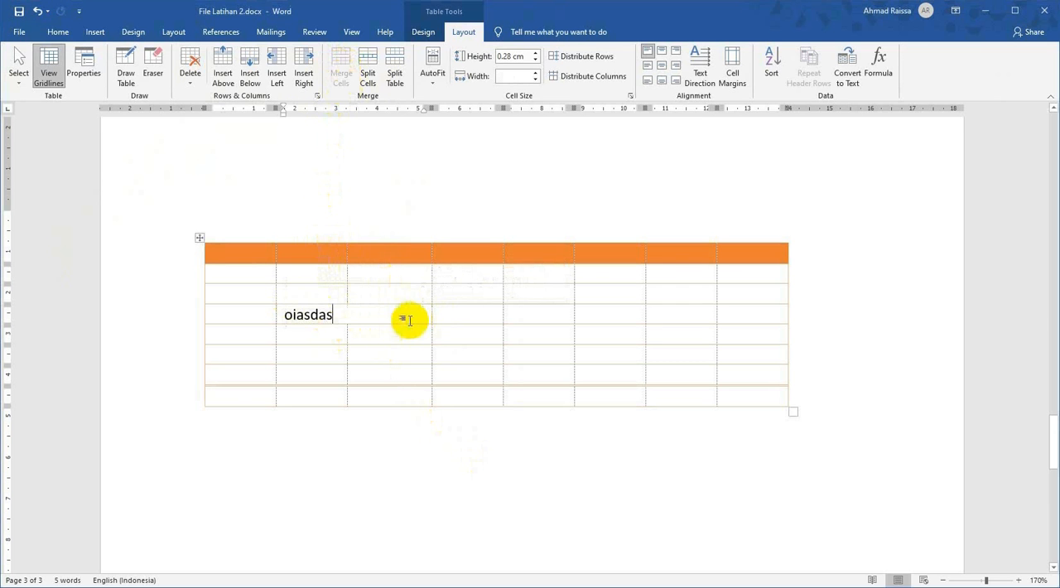
double_click(333, 315)
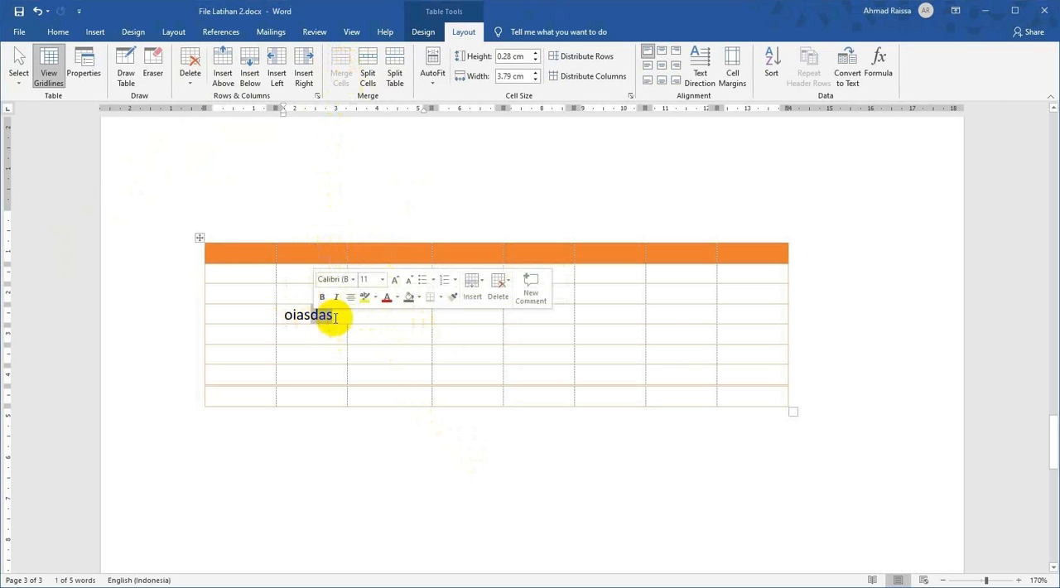
Merge the fourth-column cells of the table's third and fourth rows into one cell.
left_click(472, 315)
left_click_drag(465, 295, 467, 309)
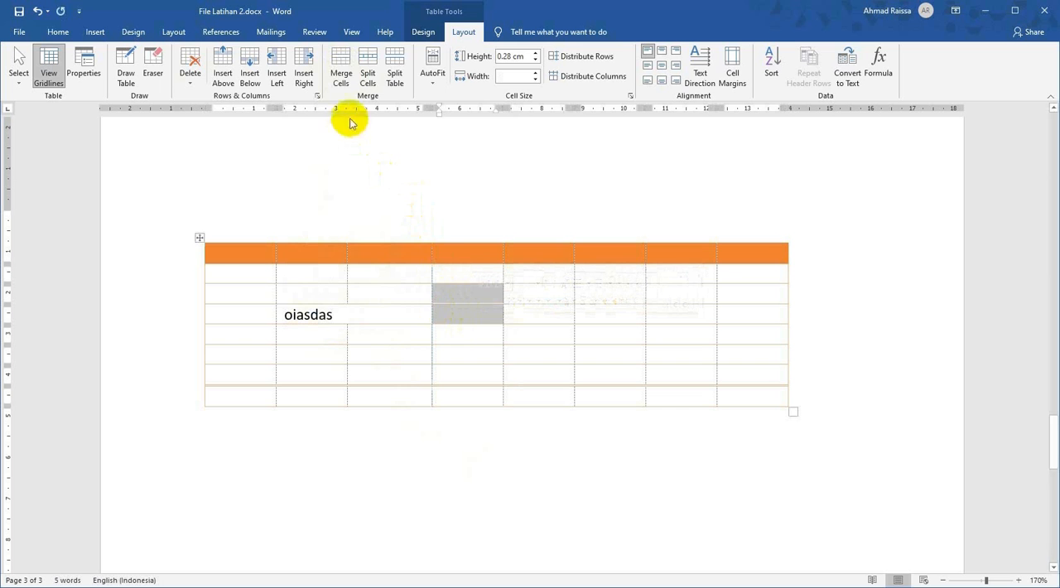
left_click(340, 66)
left_click(578, 313)
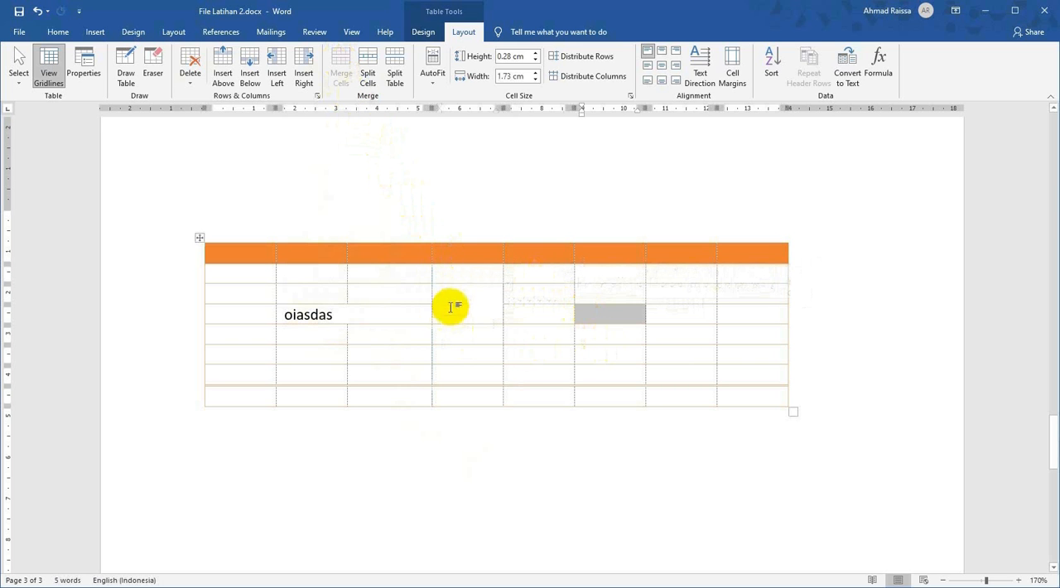
left_click(427, 319)
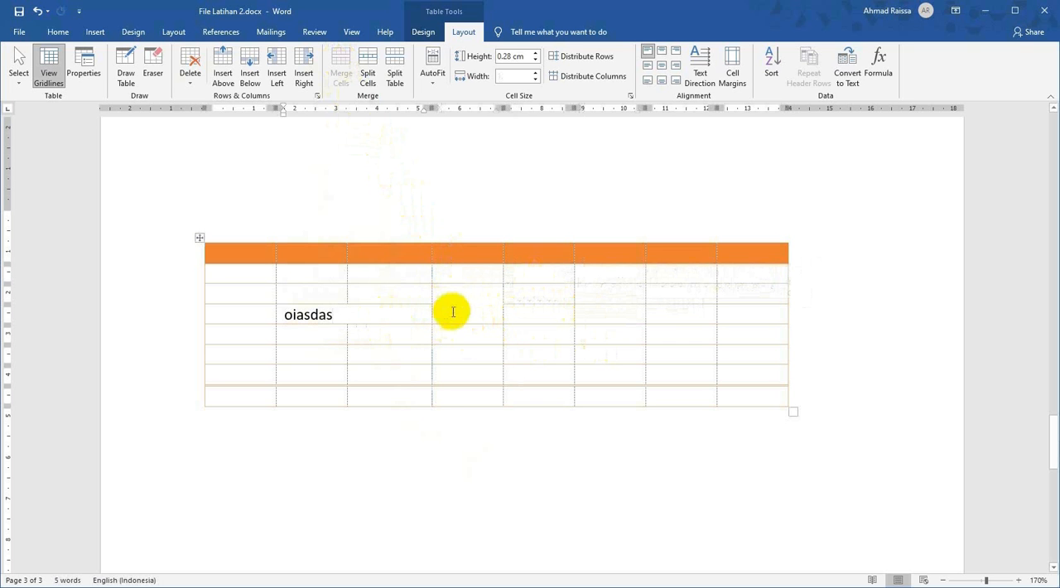
left_click(469, 306)
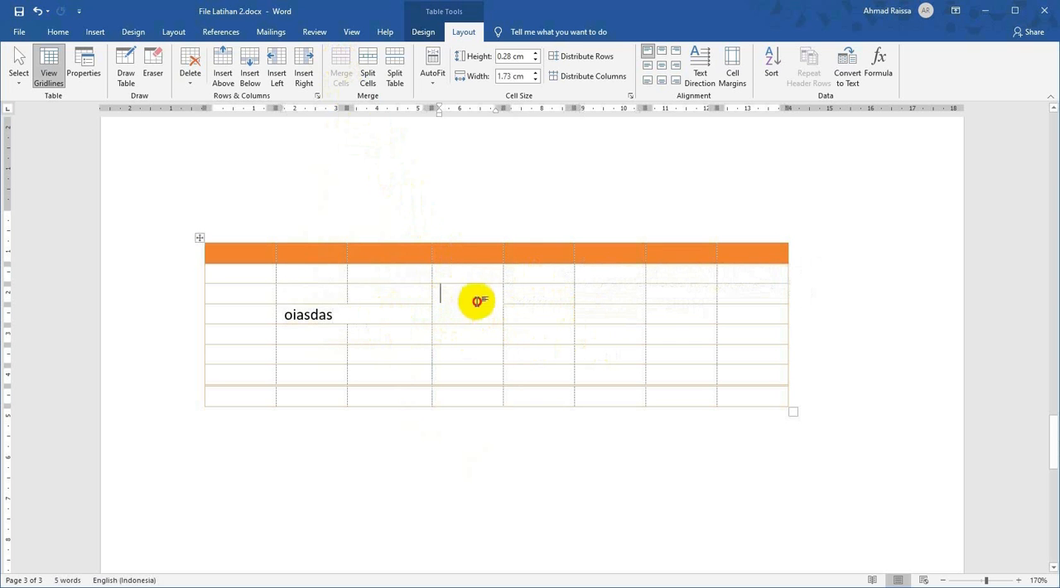
left_click(371, 312)
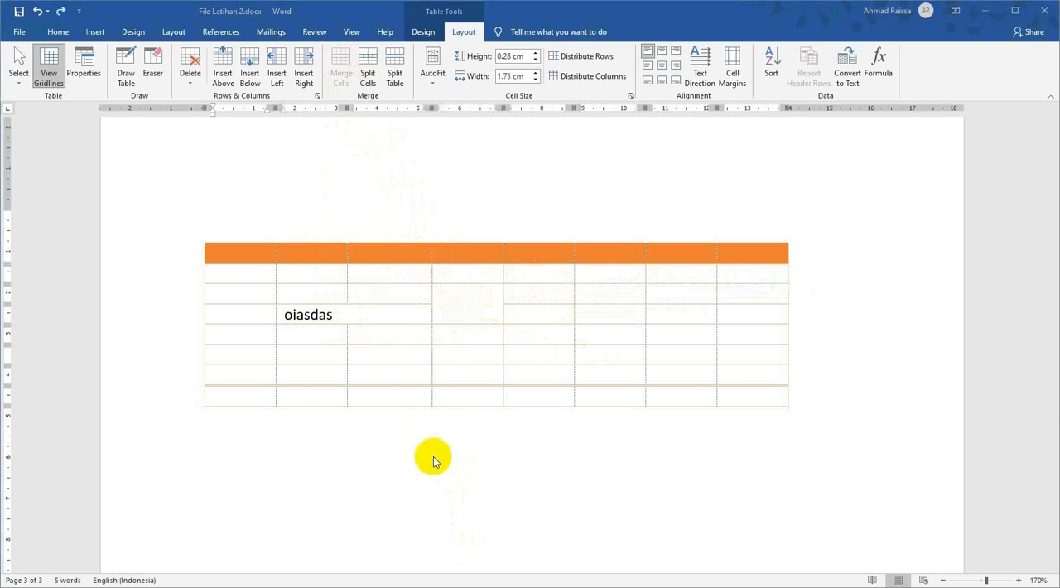
Split the table in two so that the row below "oiasdas" starts the second table.
left_click(229, 334)
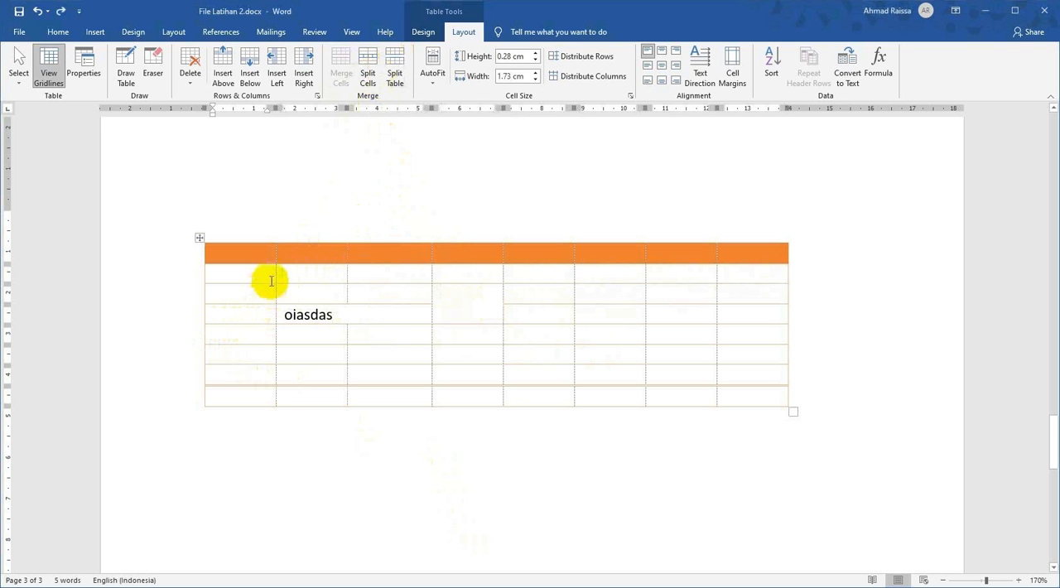
left_click(239, 336)
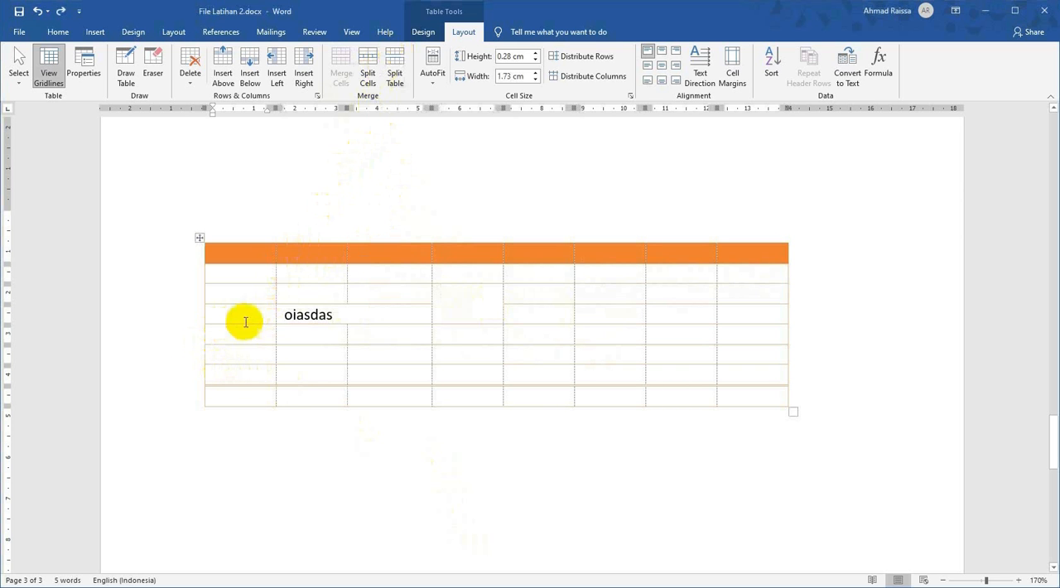
mouse_move(190, 370)
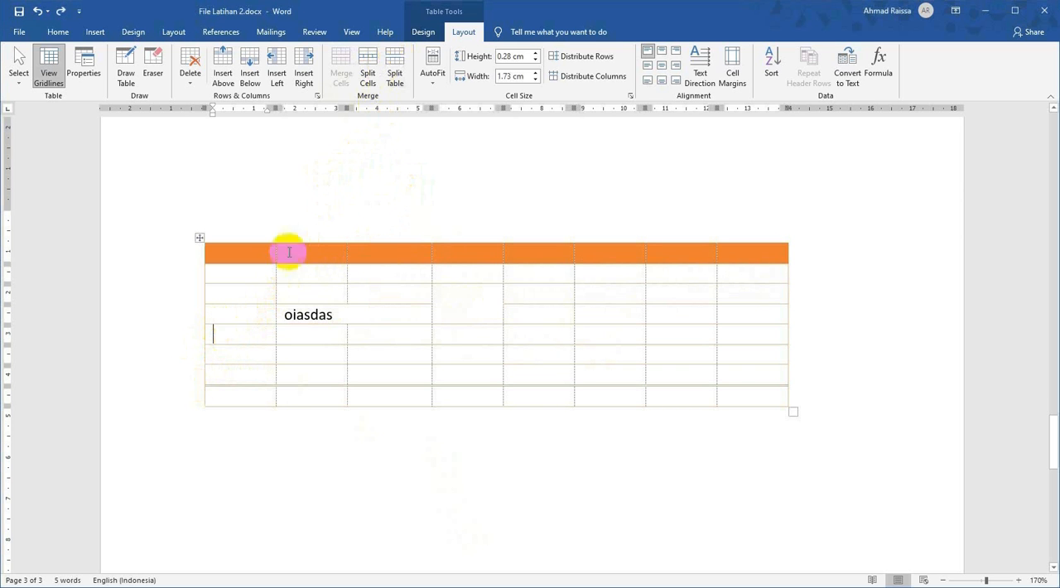
left_click(395, 78)
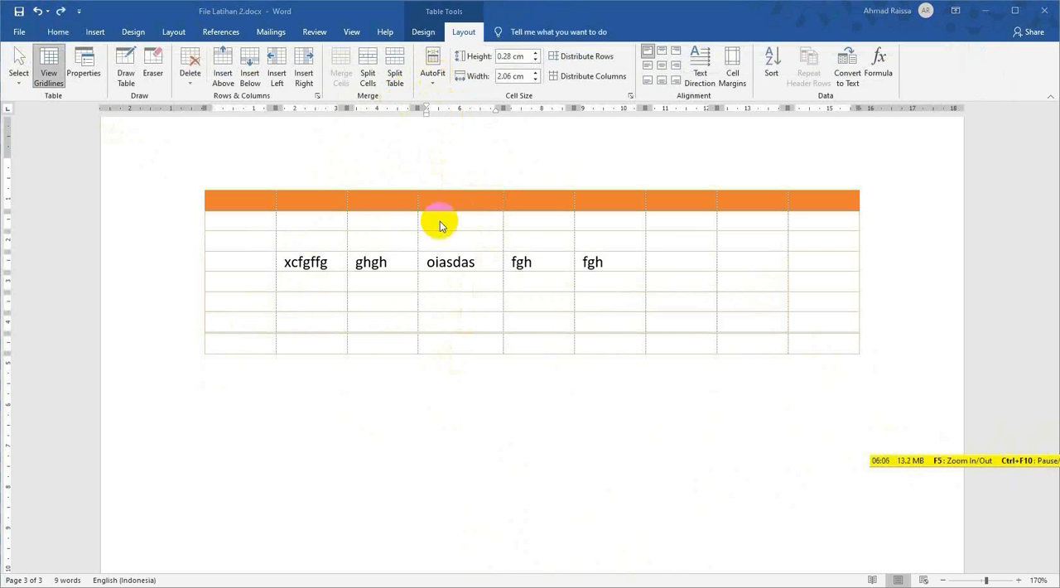
Select the whole table and fit its column widths to the contents with AutoFit Contents.
left_click(196, 188)
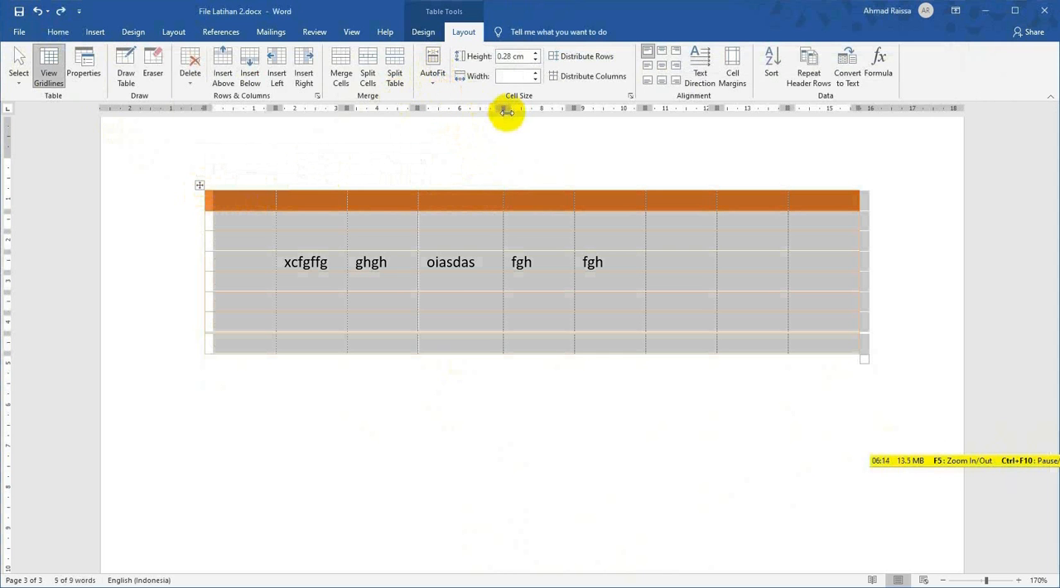
left_click(432, 76)
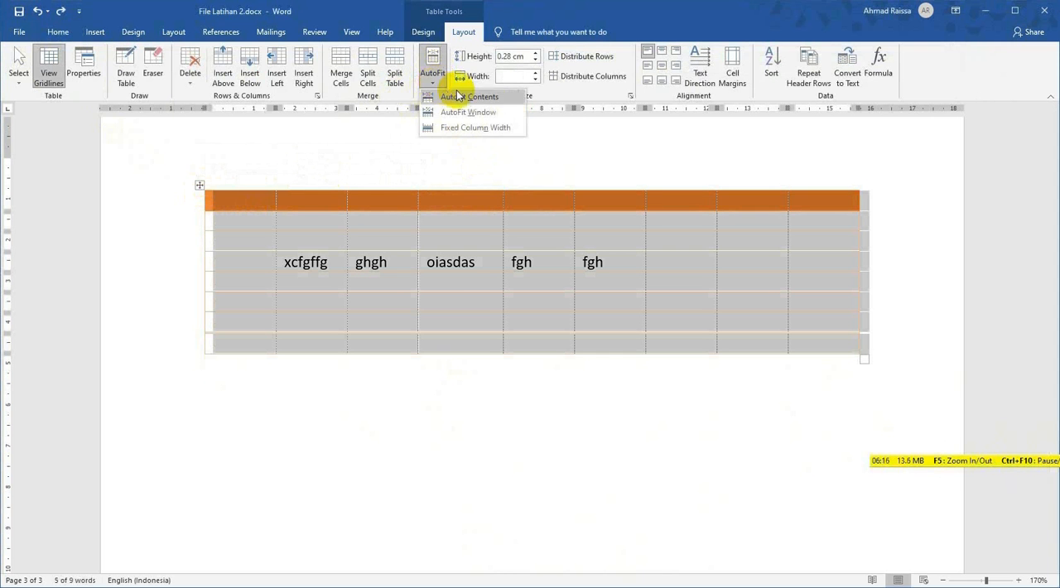
left_click(500, 97)
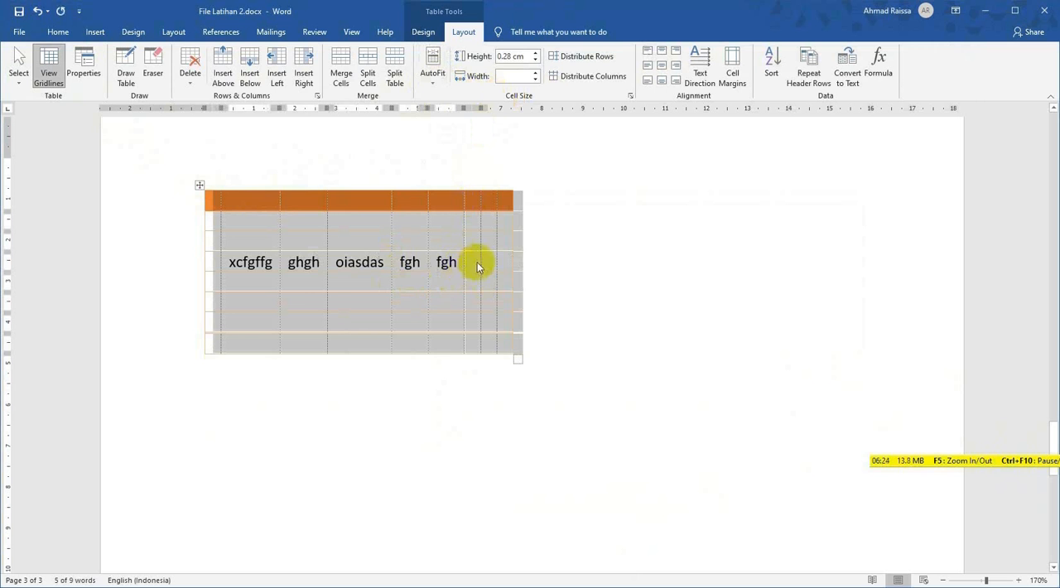
left_click(291, 280)
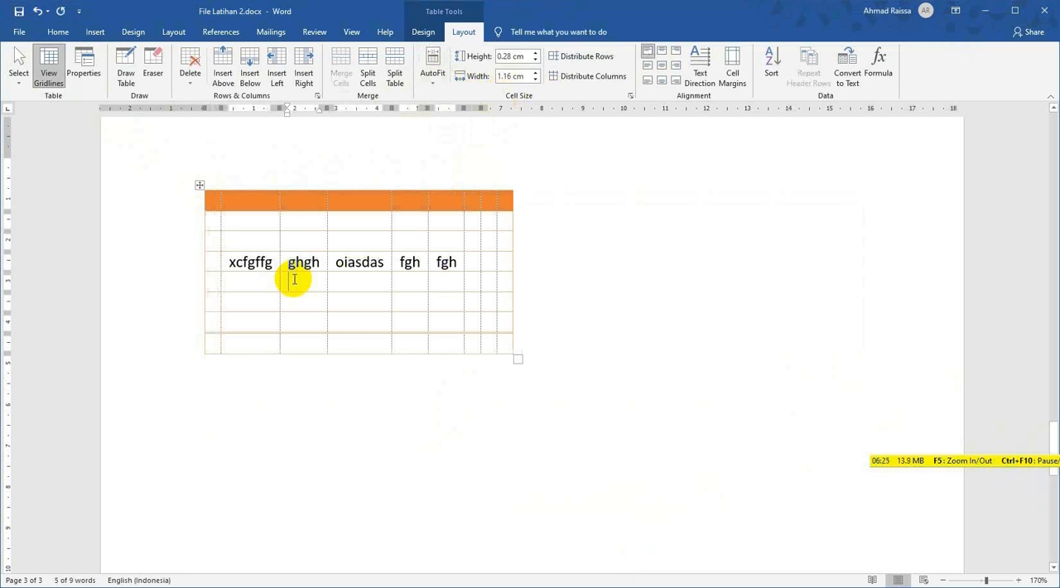
left_click(232, 261)
left_click(260, 261)
left_click(299, 262)
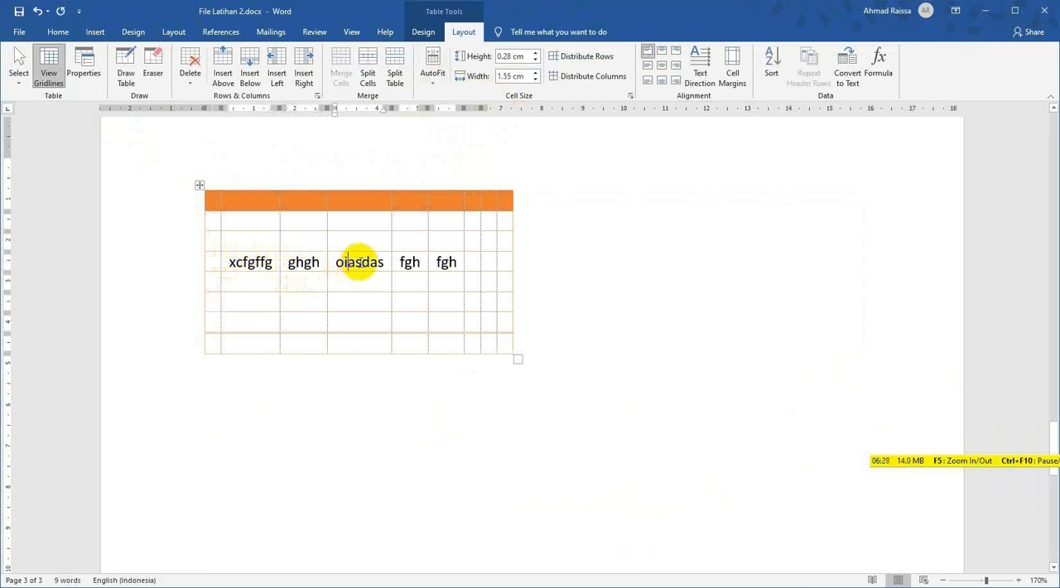
Undo the AutoFit Contents change on the table's column widths.
left_click(358, 262)
left_click_drag(403, 262, 425, 261)
left_click(501, 261)
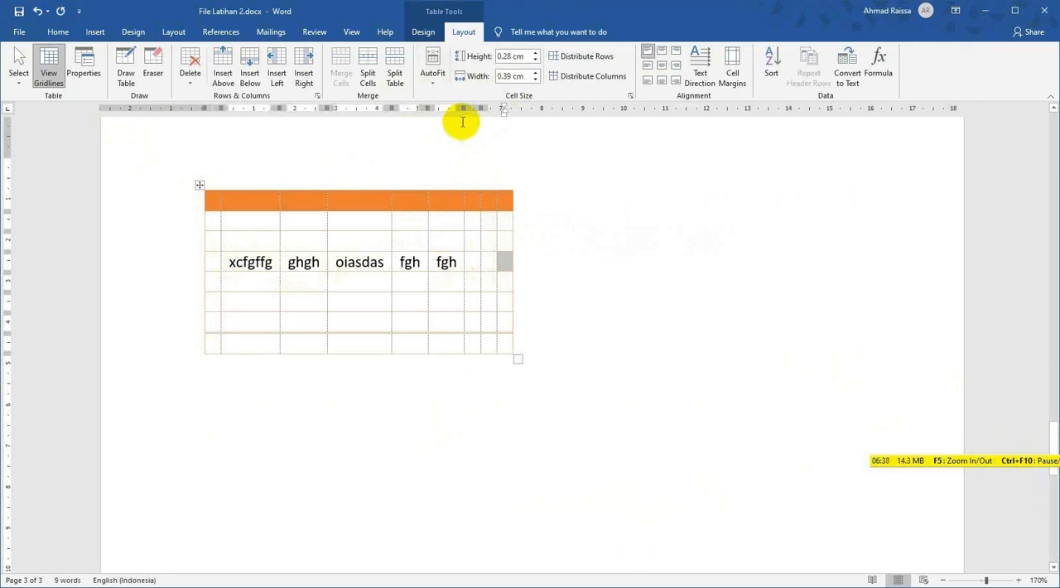
key("ctrl+z")
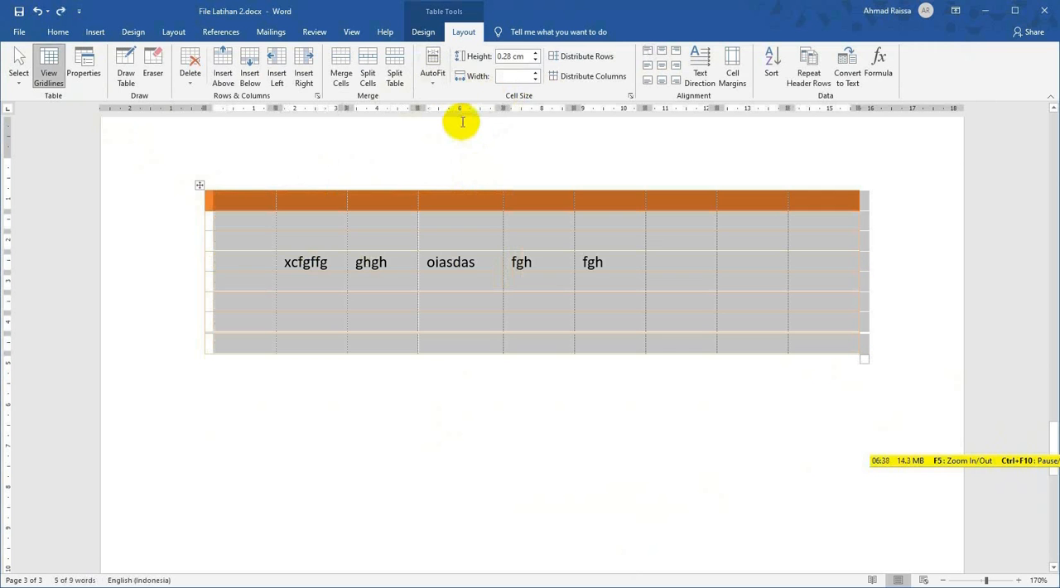
Try row heights of 0.7 cm and 0.1 cm on the whole table, and undo the row height changes.
left_click(537, 54)
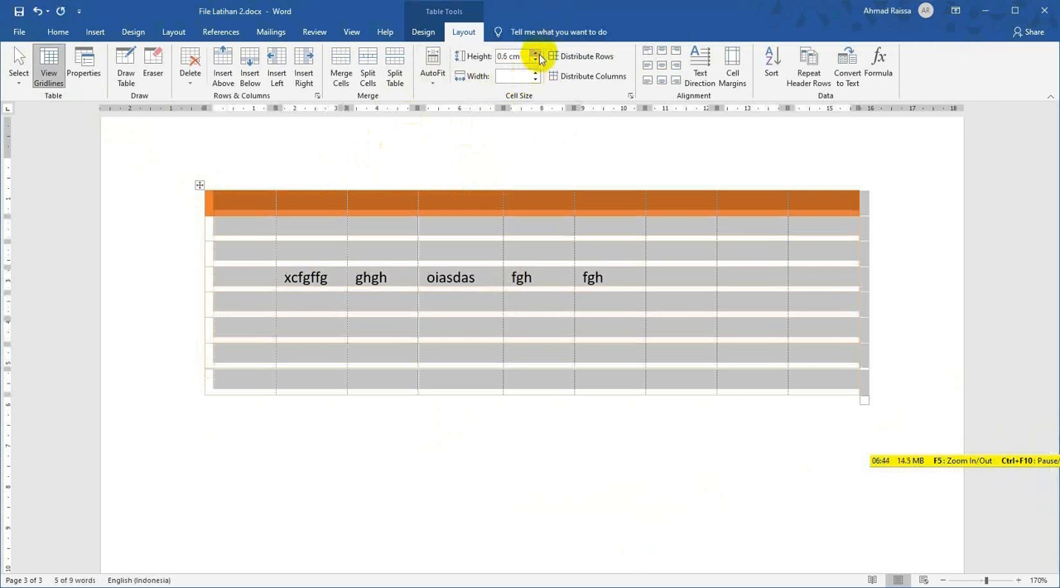
left_click(537, 55)
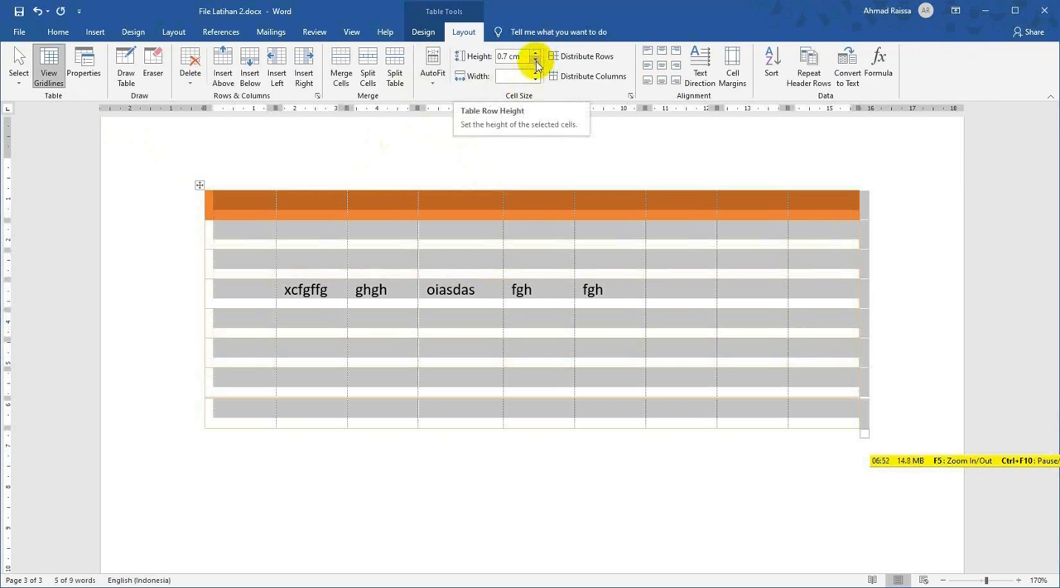
left_click(536, 65)
left_click(536, 65)
left_click(536, 66)
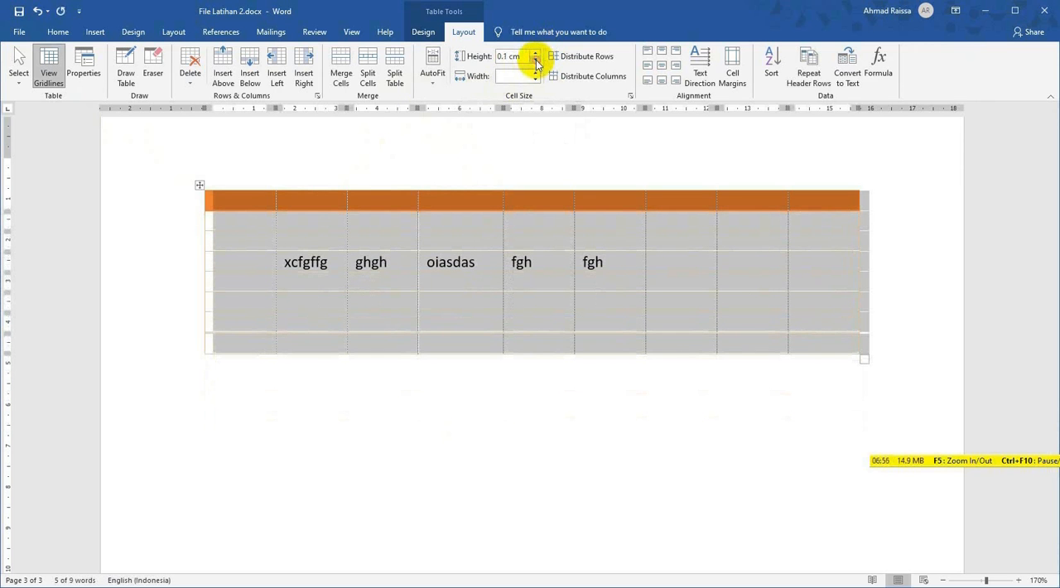
left_click(535, 78)
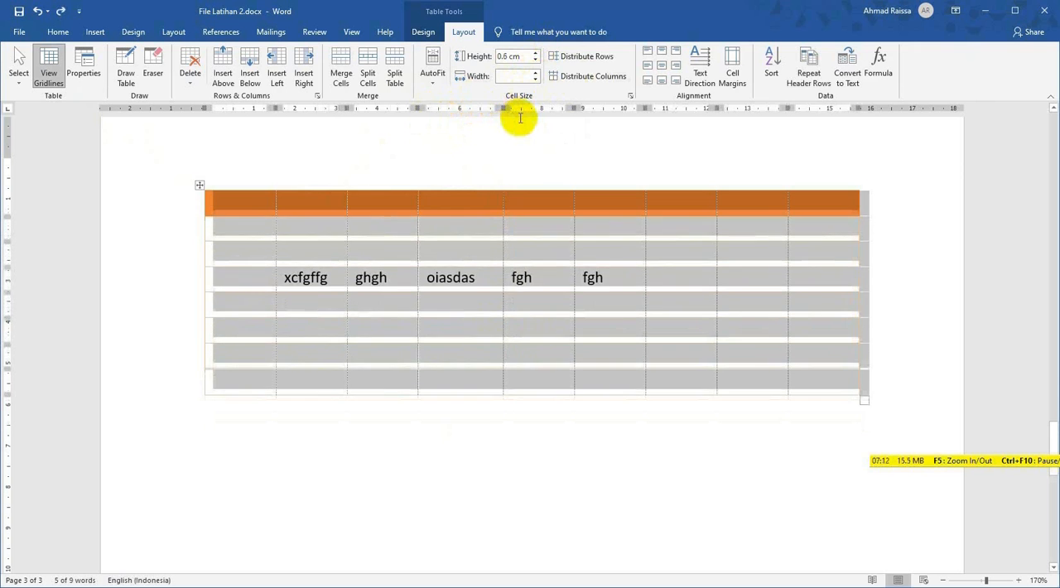
key("ctrl+z")
key("ctrl+z")
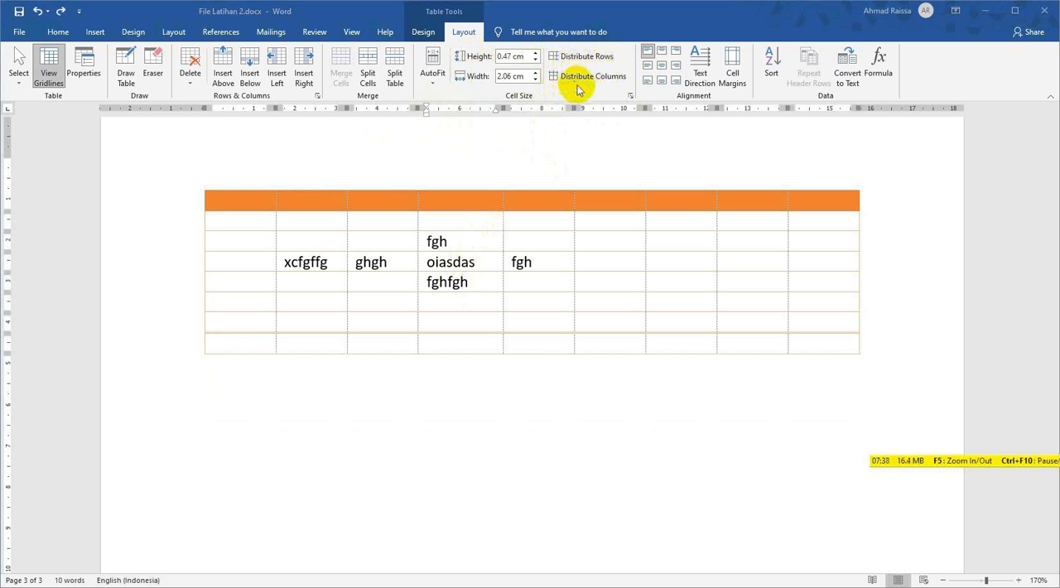
Widen the table's fifth column, the one right after "oiasdas", to about 2.24 cm.
left_click(335, 267)
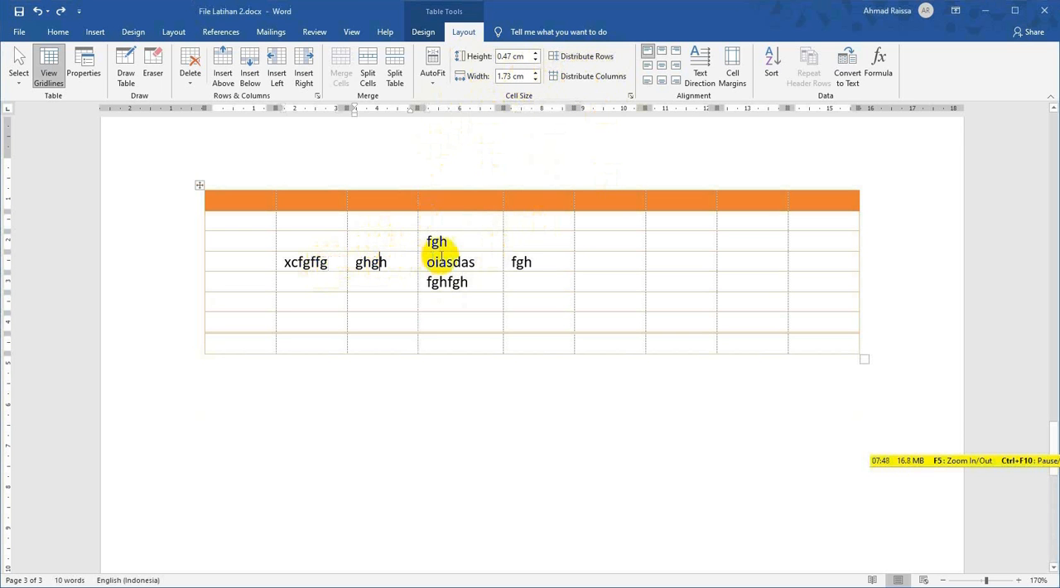
left_click(462, 261)
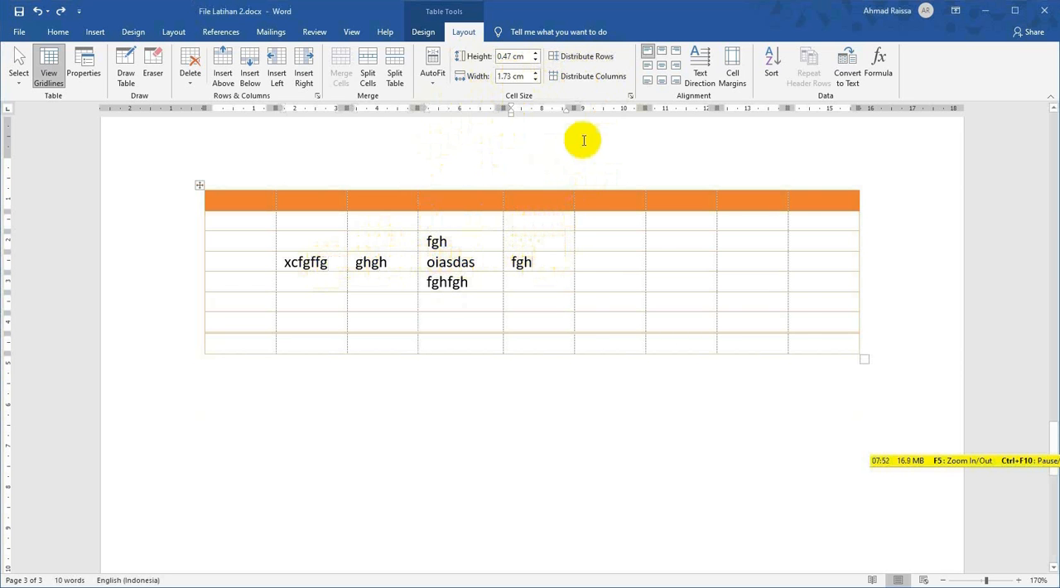
left_click_drag(575, 108, 596, 108)
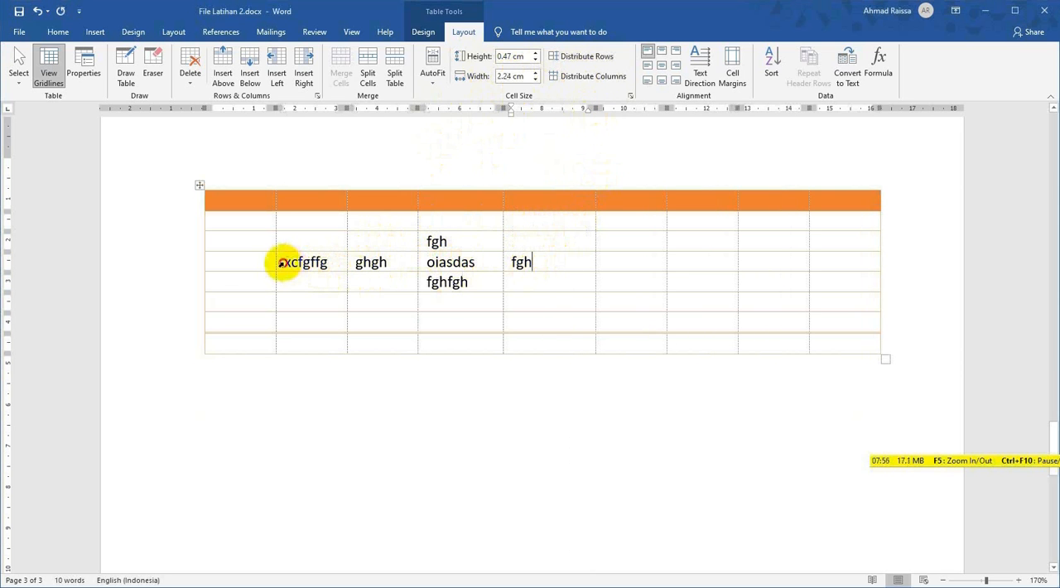
Distribute the four cells from "xcfgffg" to "fgh" in the fourth row to equal column widths.
left_click_drag(282, 263, 526, 261)
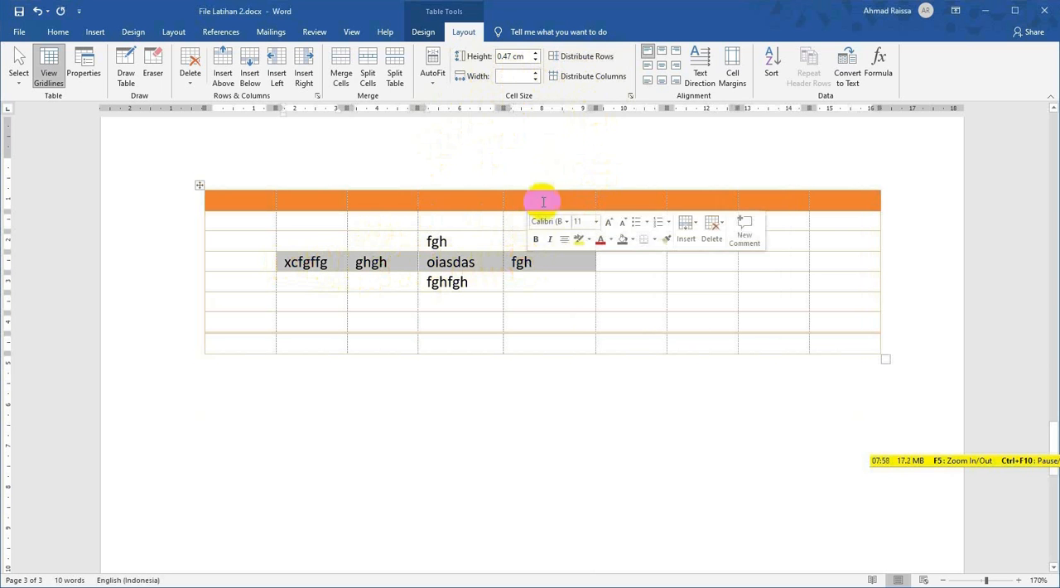
left_click(592, 78)
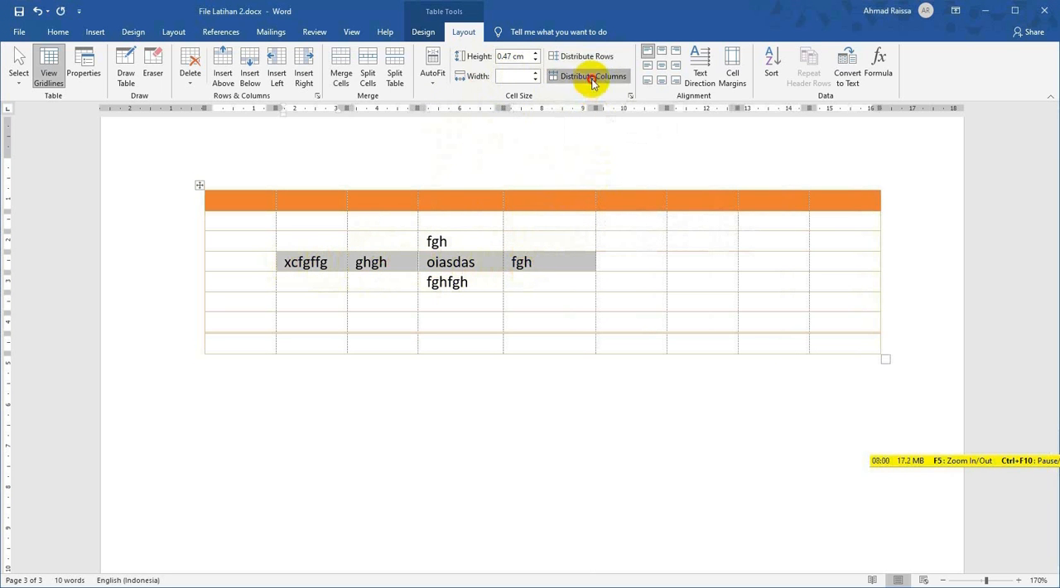
Compare the widths of the four distributed cells from "xcfgffg" to "fgh" in the fourth row.
left_click(560, 262)
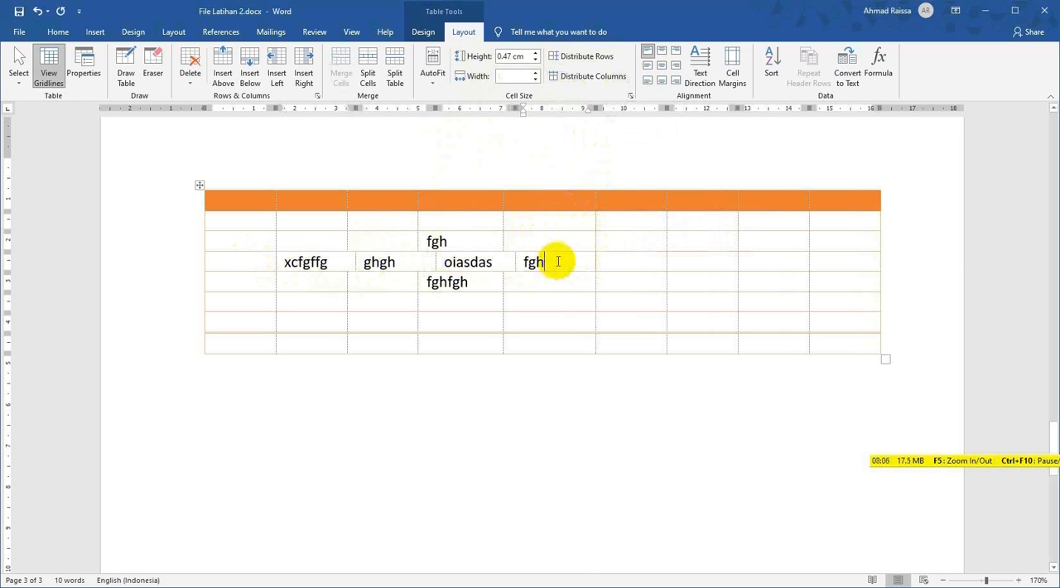
left_click(495, 265)
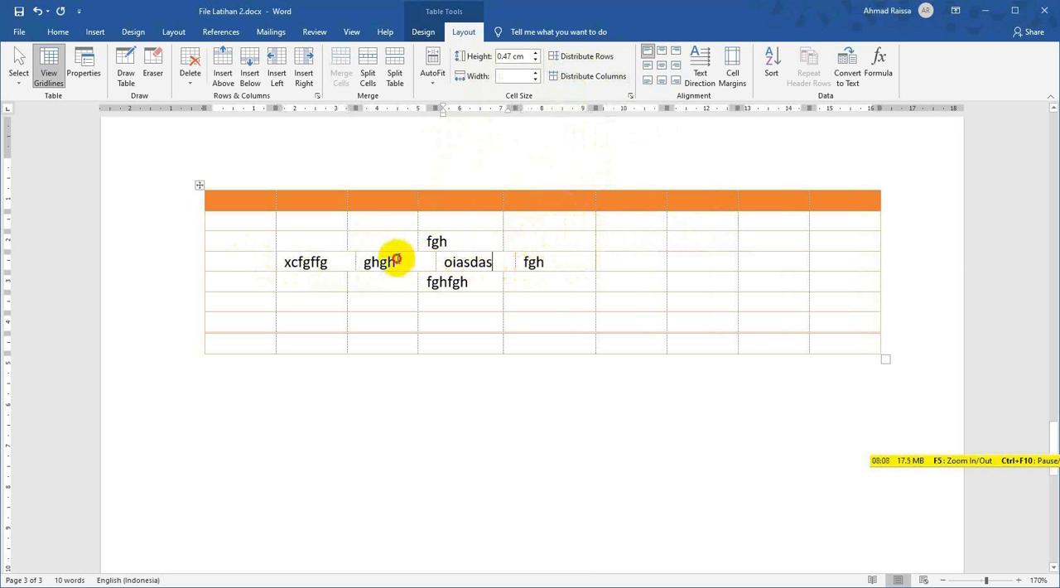
left_click(397, 259)
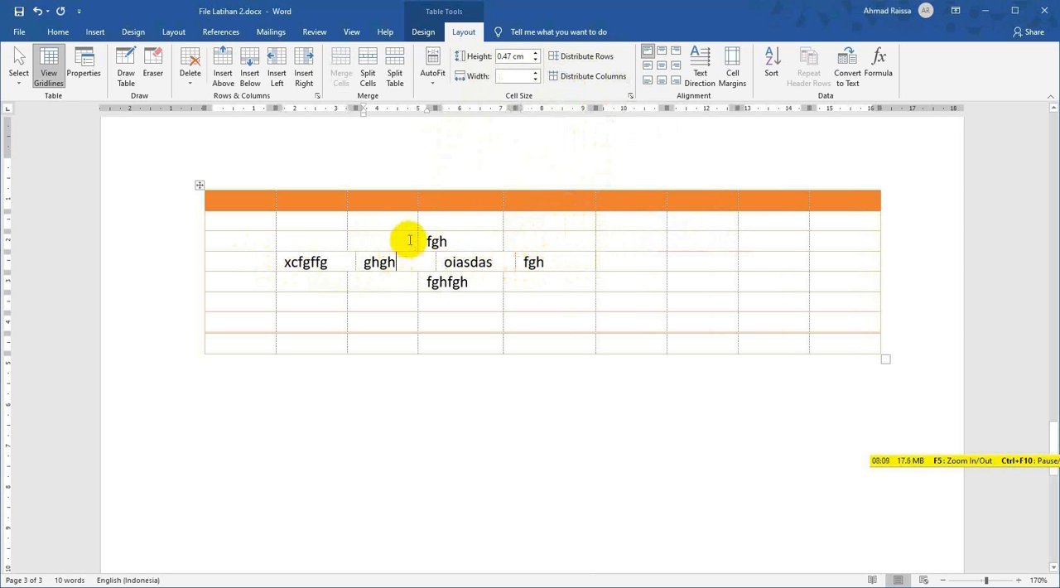
left_click(518, 80)
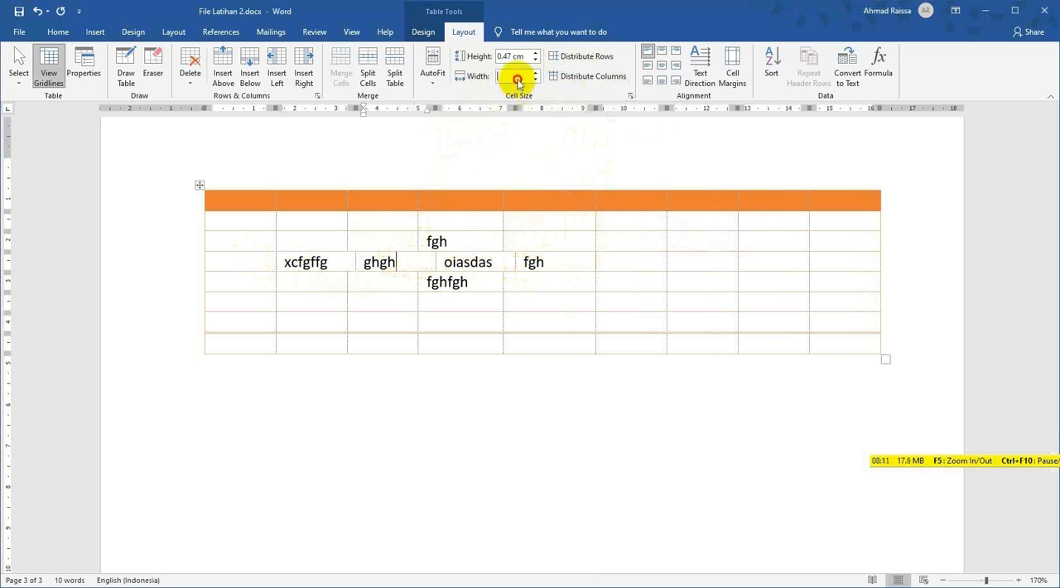
left_click(605, 263)
left_click(524, 263)
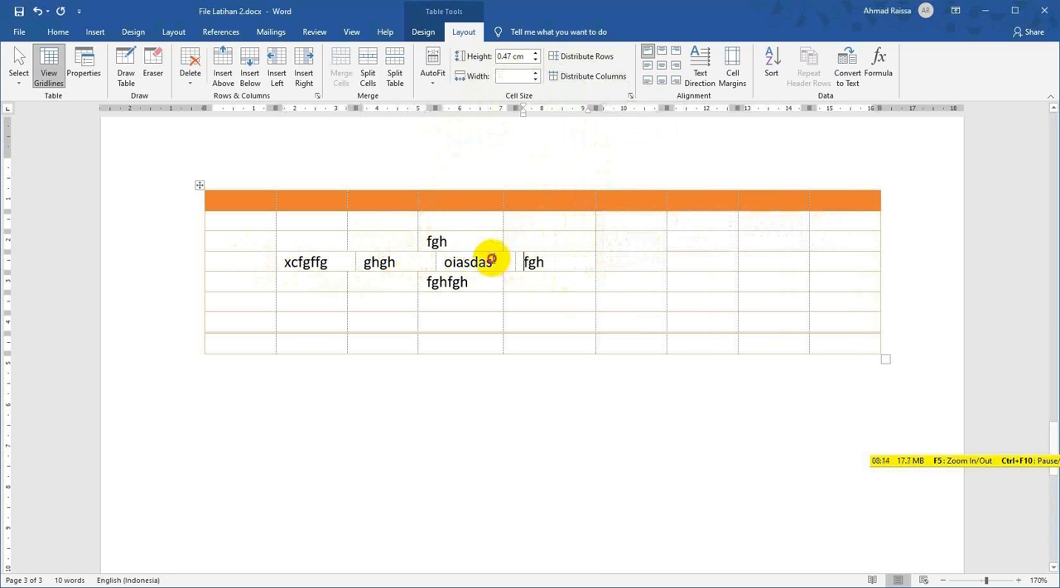
left_click(493, 263)
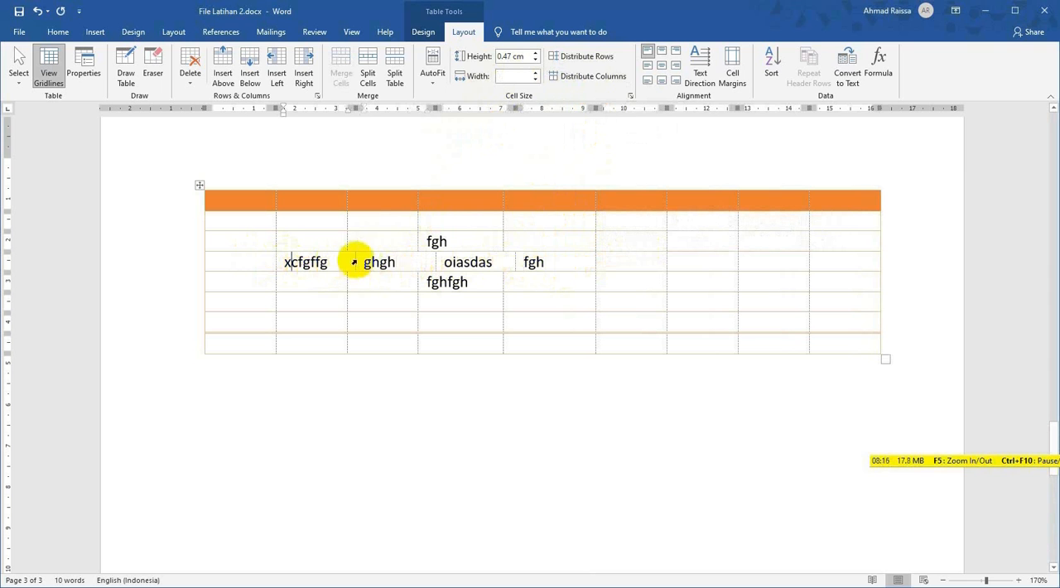
left_click(402, 262)
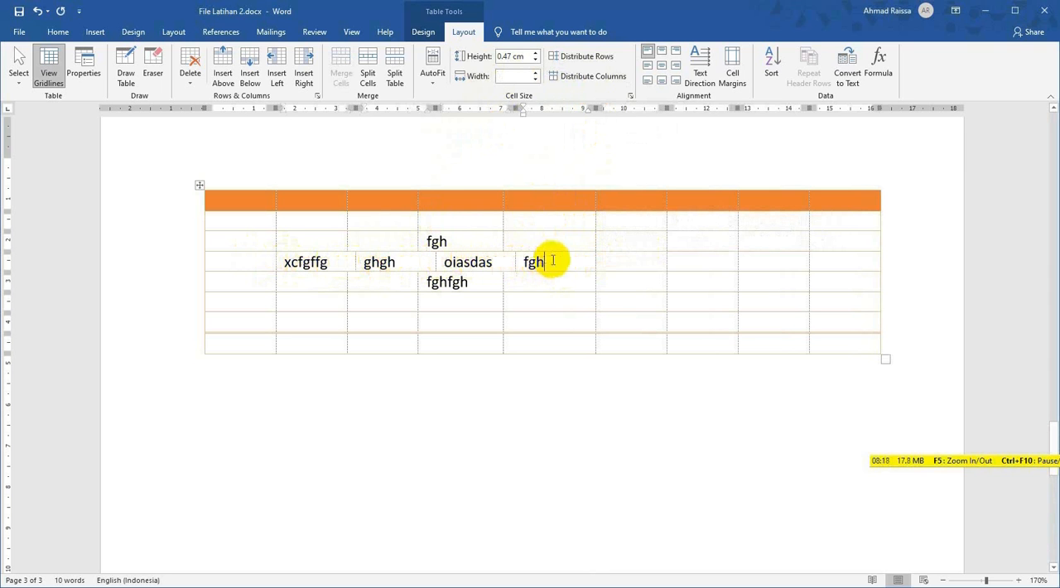
left_click(563, 205)
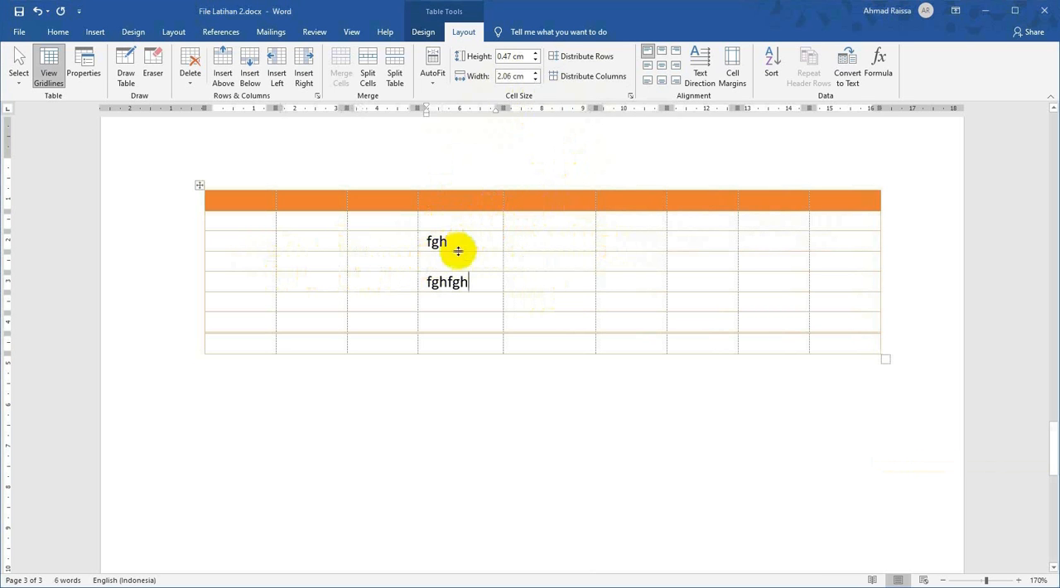
Select the whole table and set the height of all its rows to 0.7 cm.
left_click(307, 240)
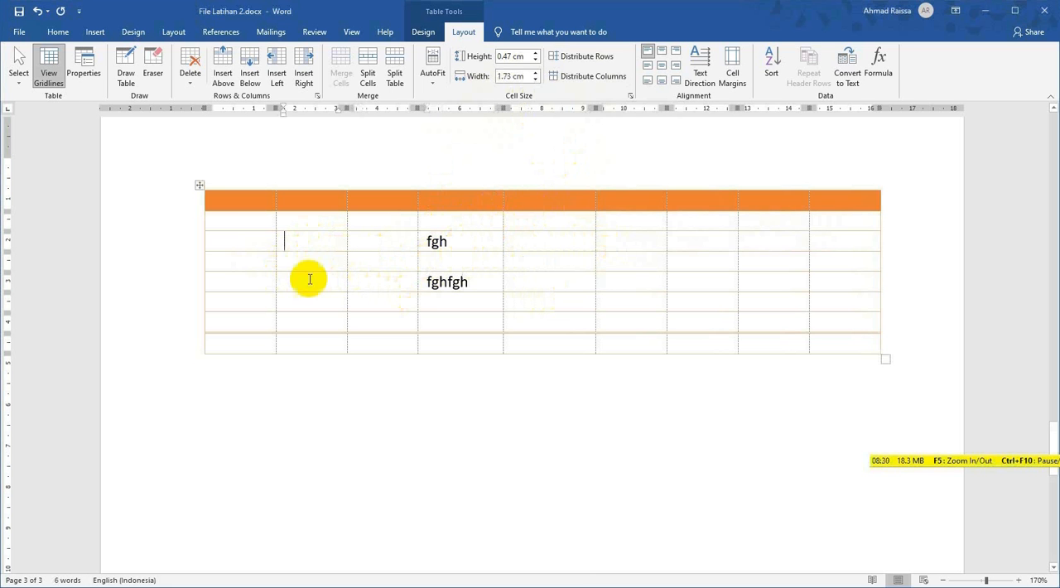
left_click(200, 185)
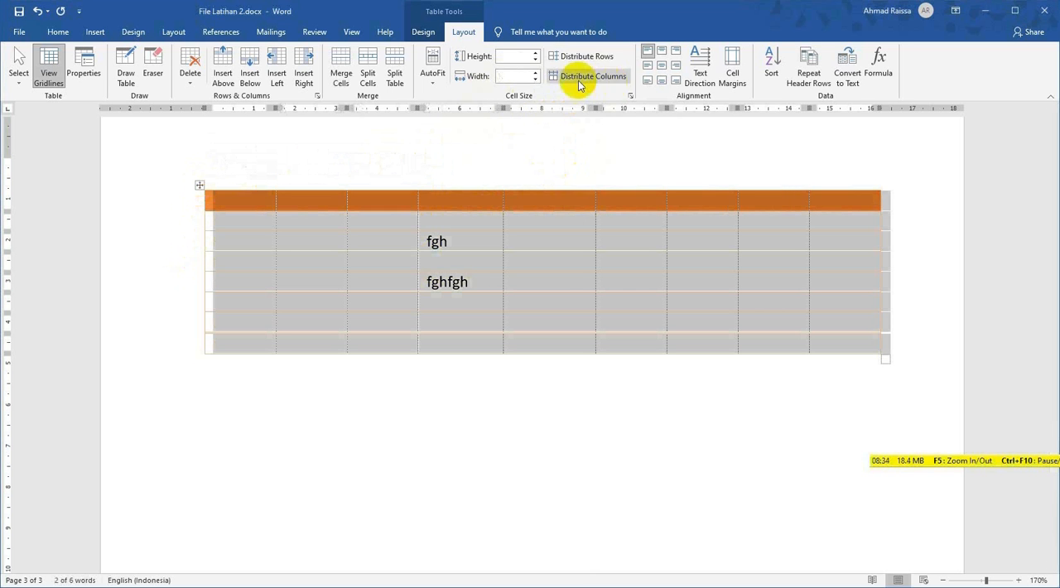
left_click(536, 53)
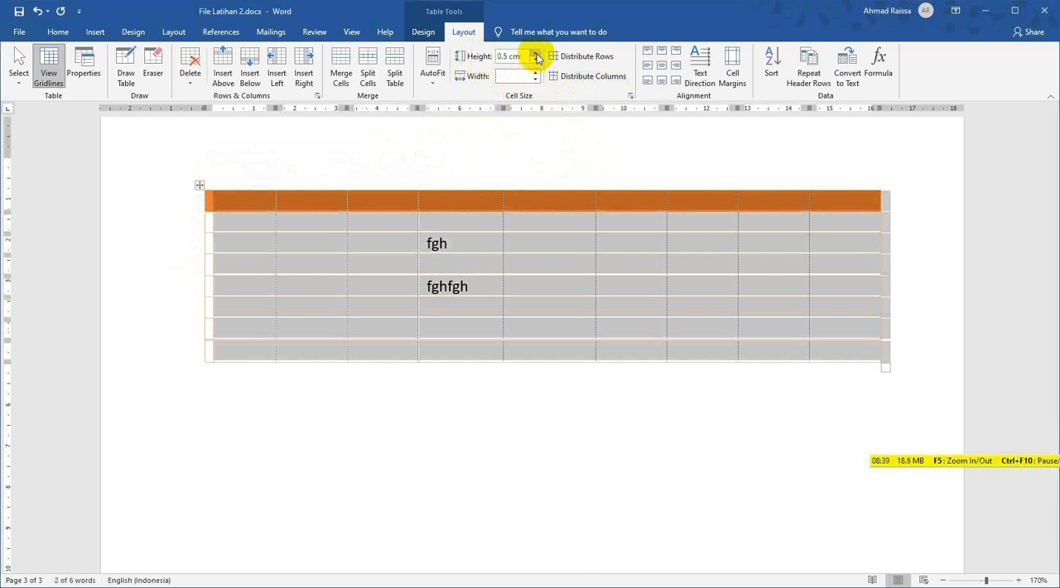
left_click(536, 53)
left_click(536, 53)
left_click(616, 297)
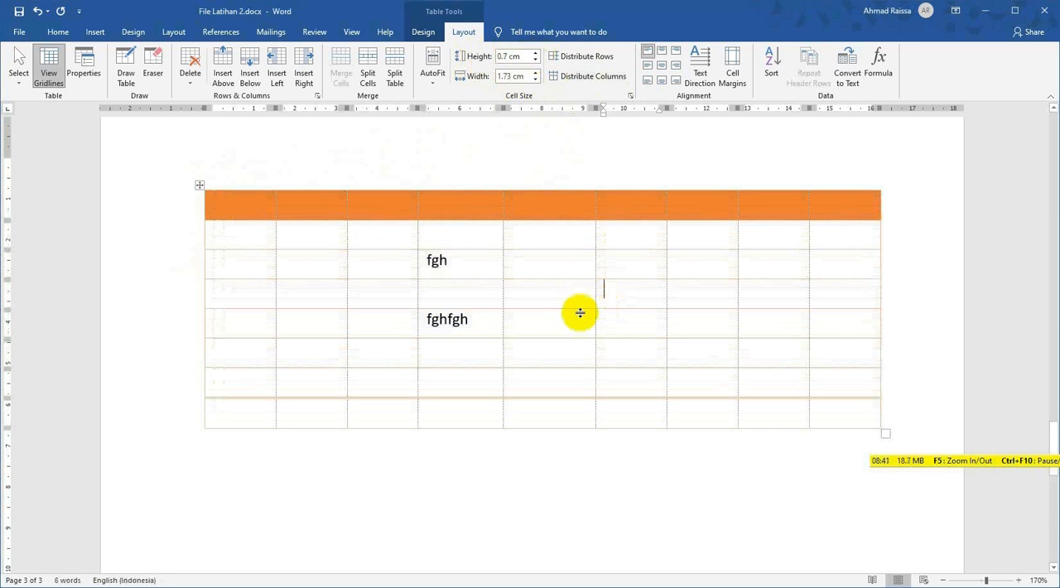
Try the top left, top center and top right alignments on the "fghfgh" text in its cell.
left_click_drag(473, 265, 433, 263)
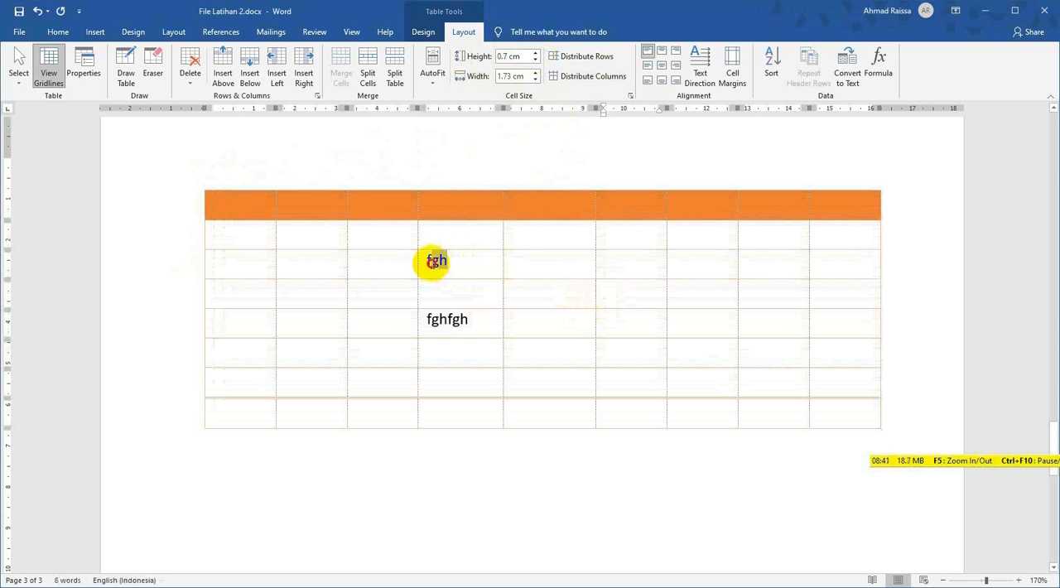
left_click_drag(469, 320, 424, 316)
left_click(472, 324)
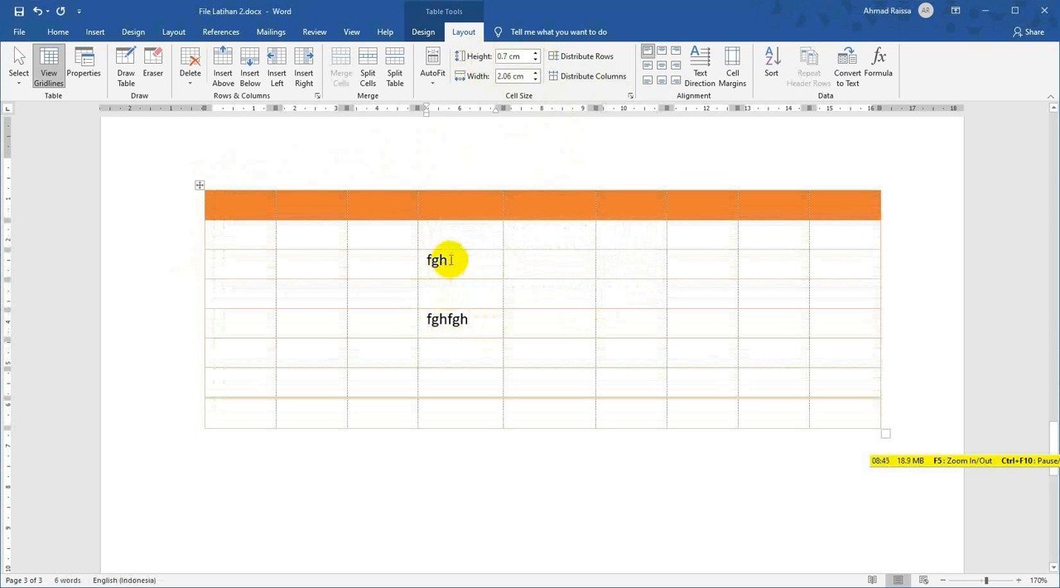
left_click_drag(472, 263, 406, 257)
left_click(470, 274)
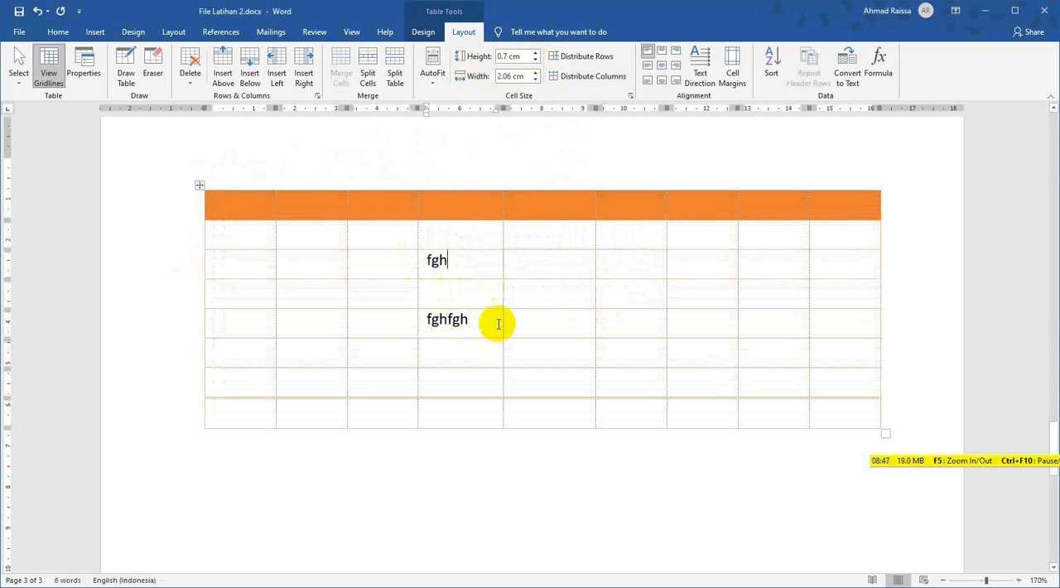
left_click_drag(497, 320, 424, 317)
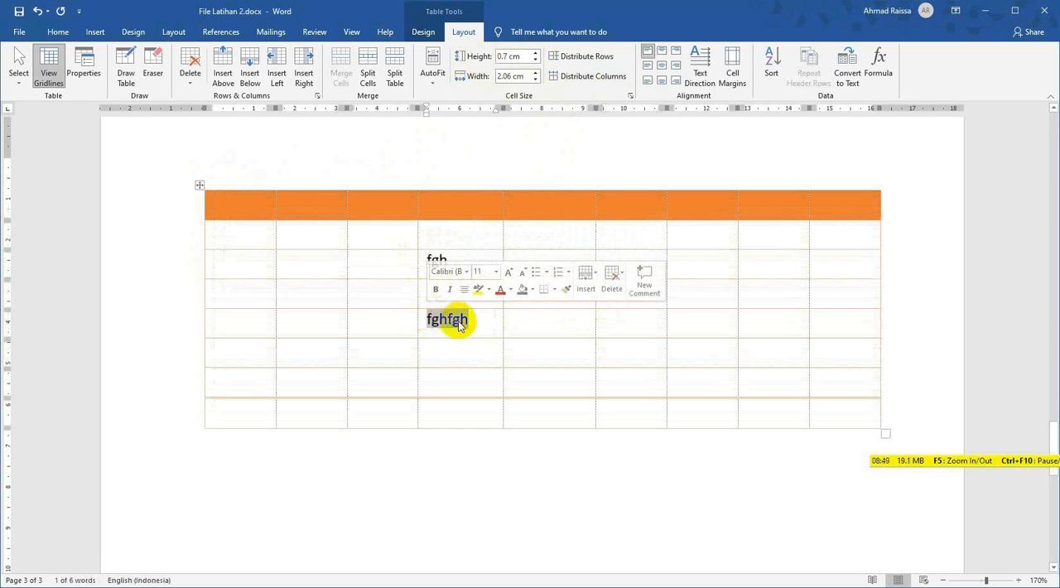
left_click(647, 56)
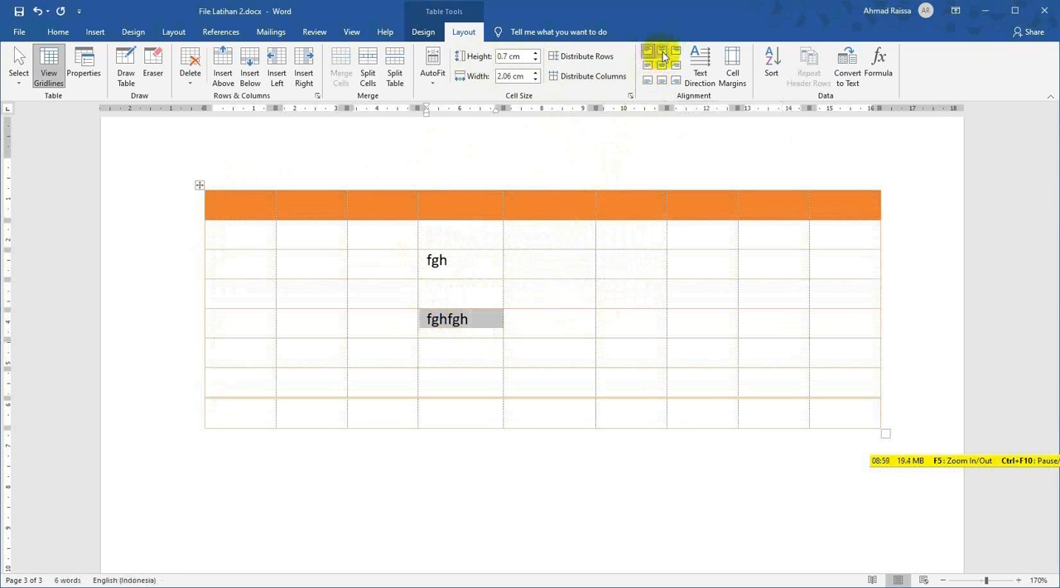
left_click(663, 53)
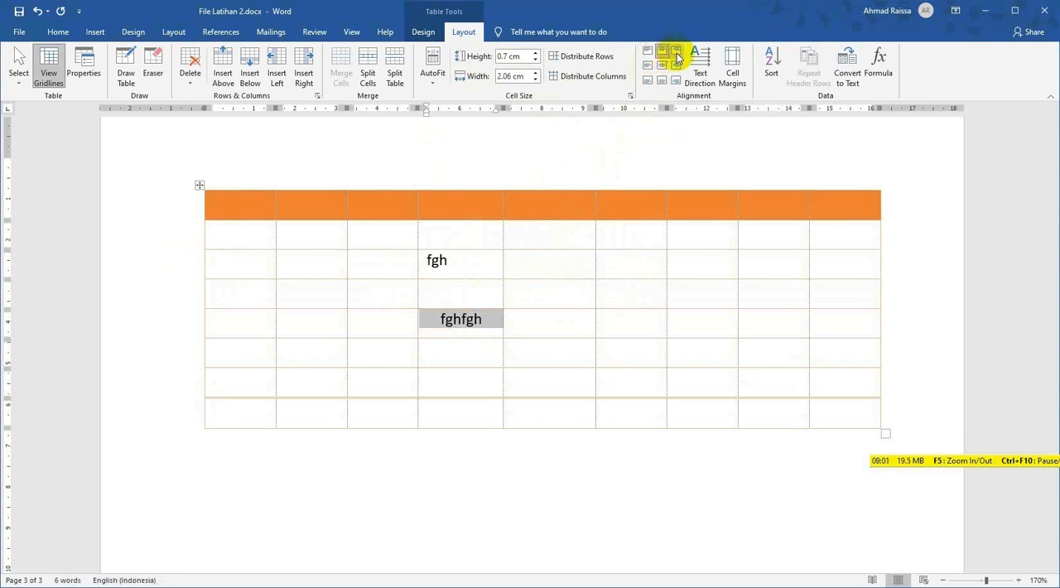
left_click(676, 53)
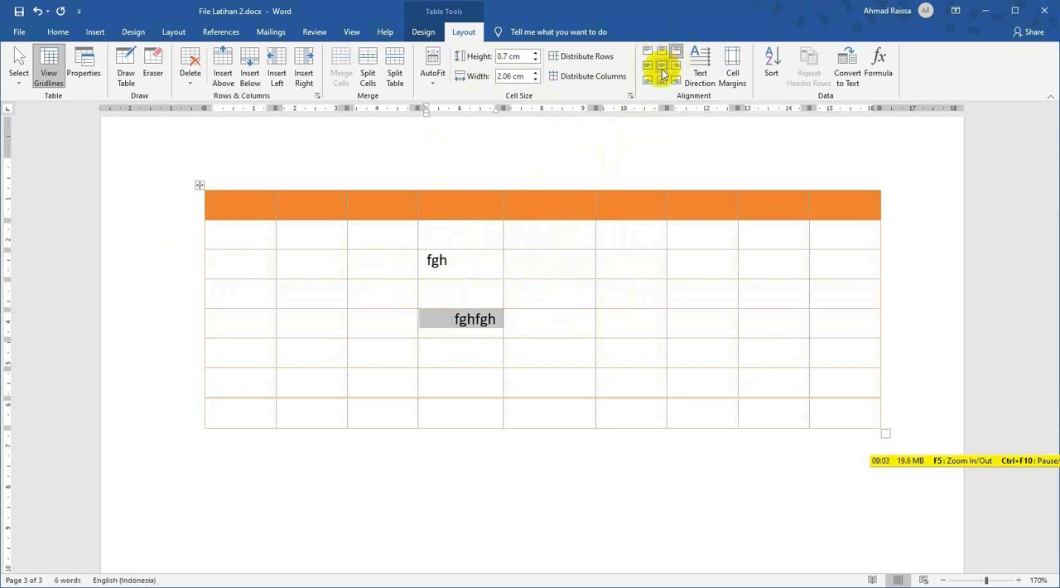
Try the center left, center and center right alignments on the "fghfgh" cell, and set it to bottom left.
left_click(649, 72)
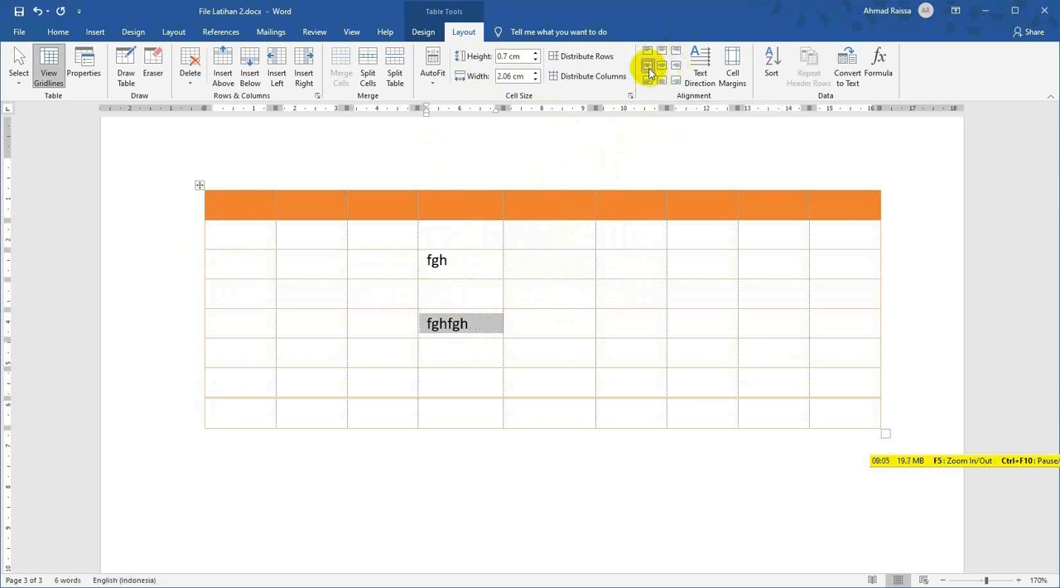
left_click(664, 72)
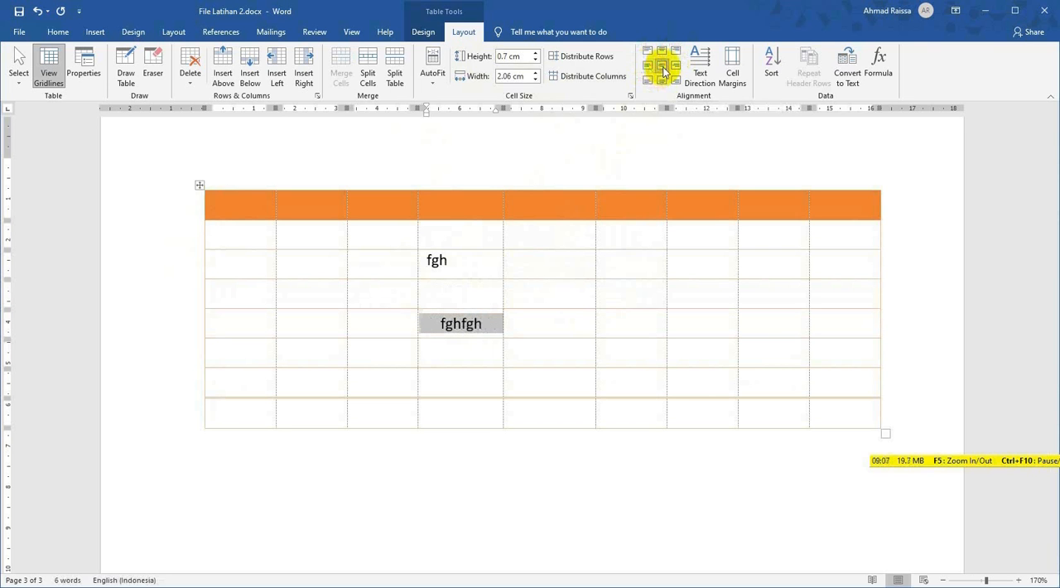
left_click(675, 70)
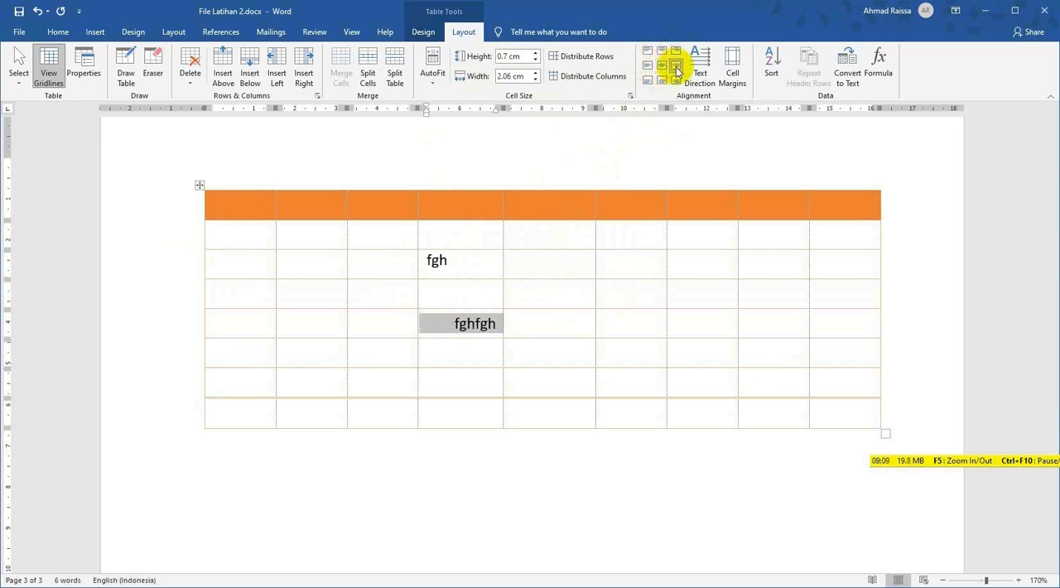
left_click(647, 80)
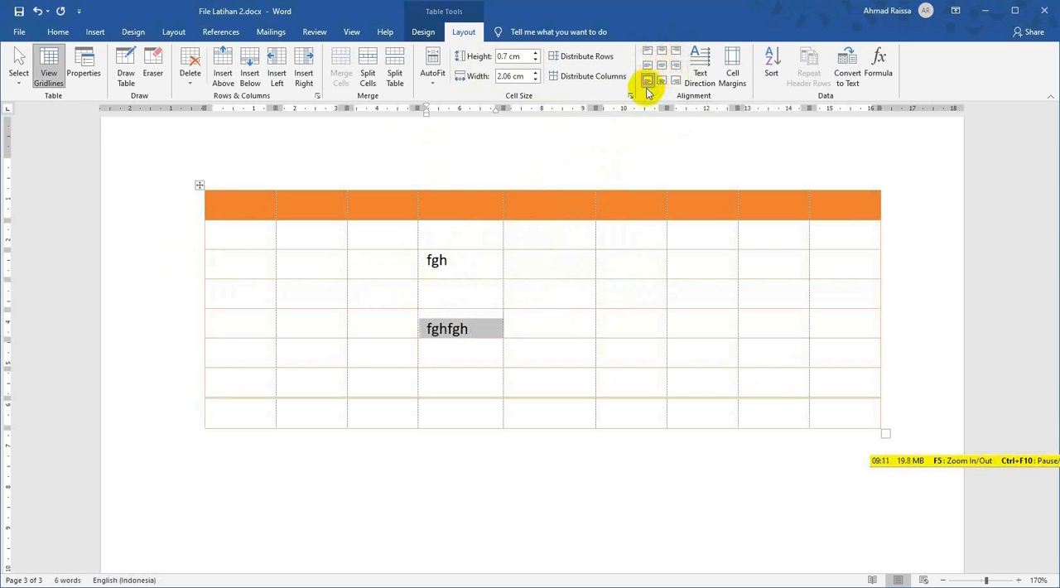
Try the bottom center alignment on the "fghfgh" cell, and set it to bottom right.
left_click(662, 81)
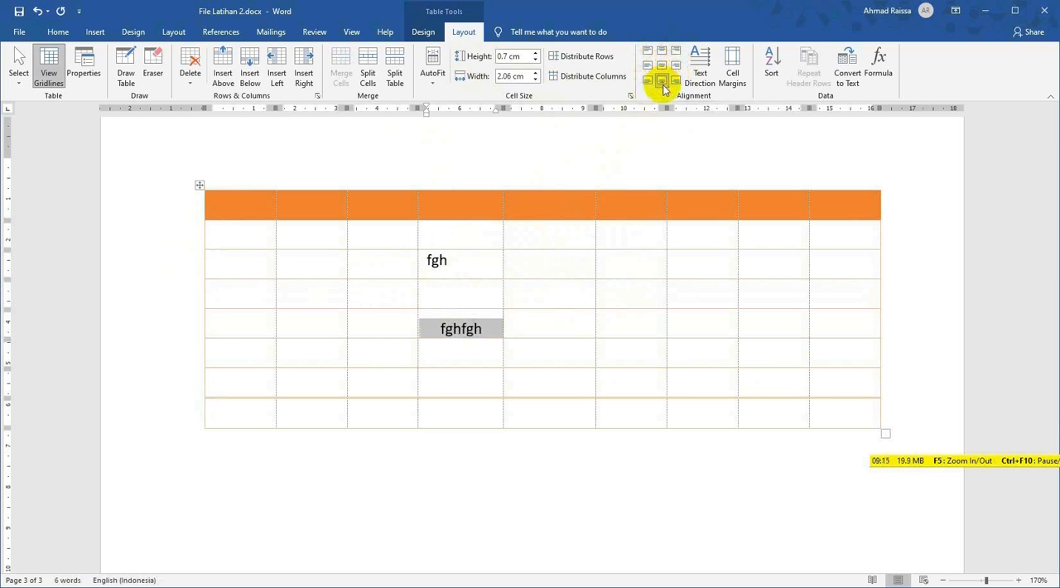
left_click(677, 81)
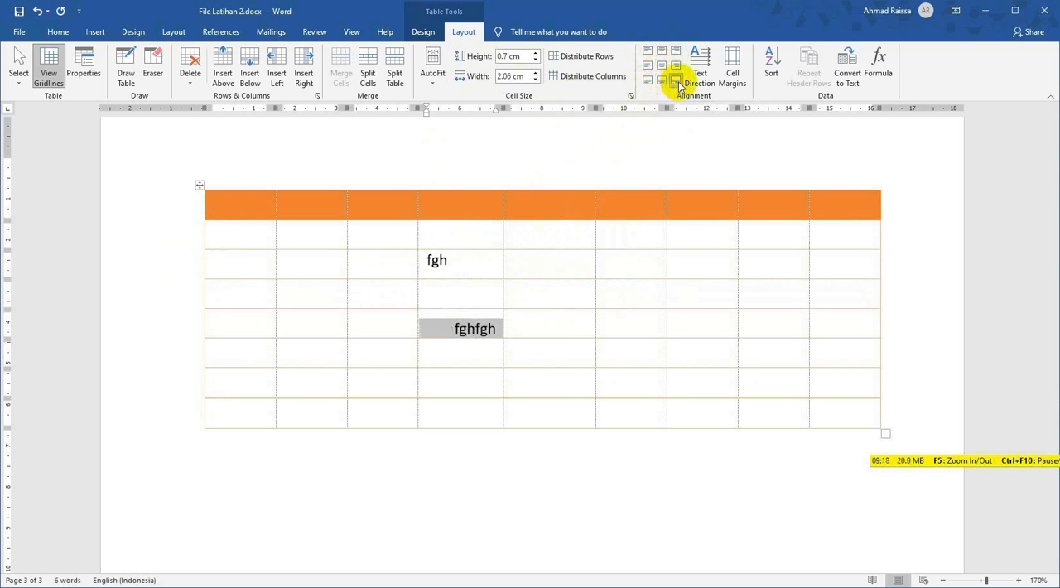
left_click(540, 328)
left_click(408, 319)
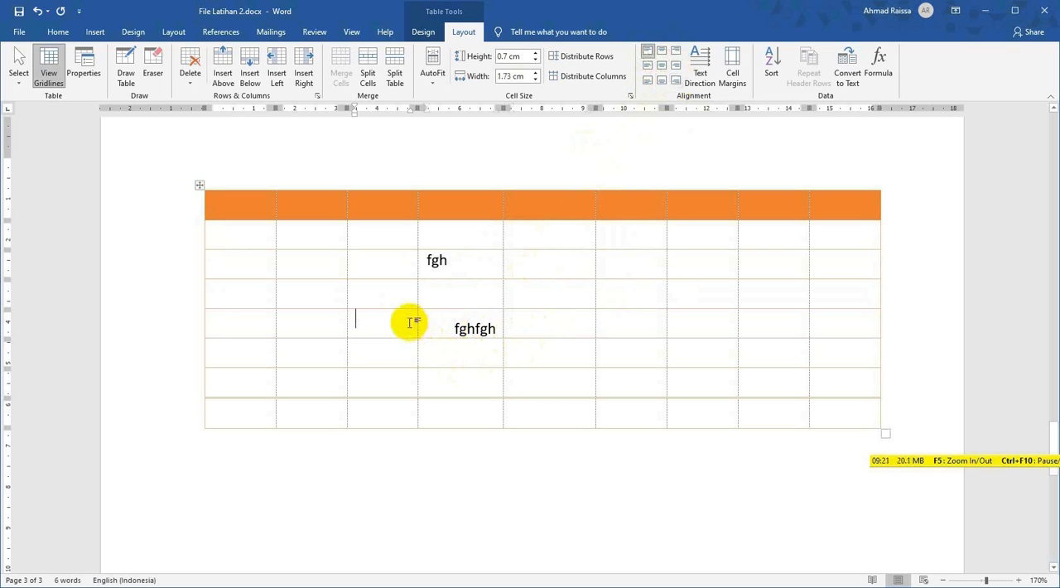
Center the "fgh" text both horizontally and vertically within its cell in the third row.
left_click(419, 268)
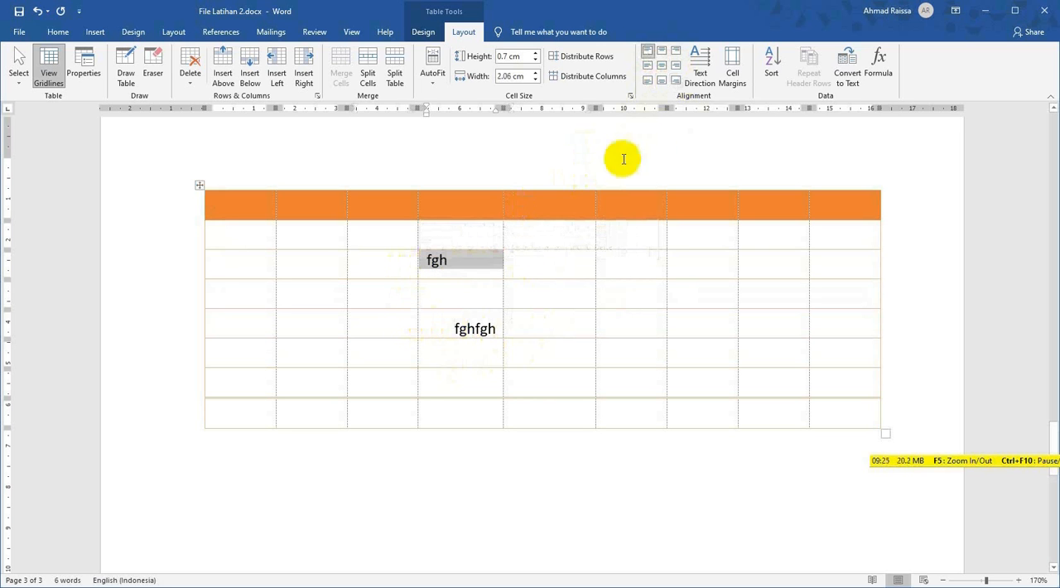
left_click(664, 71)
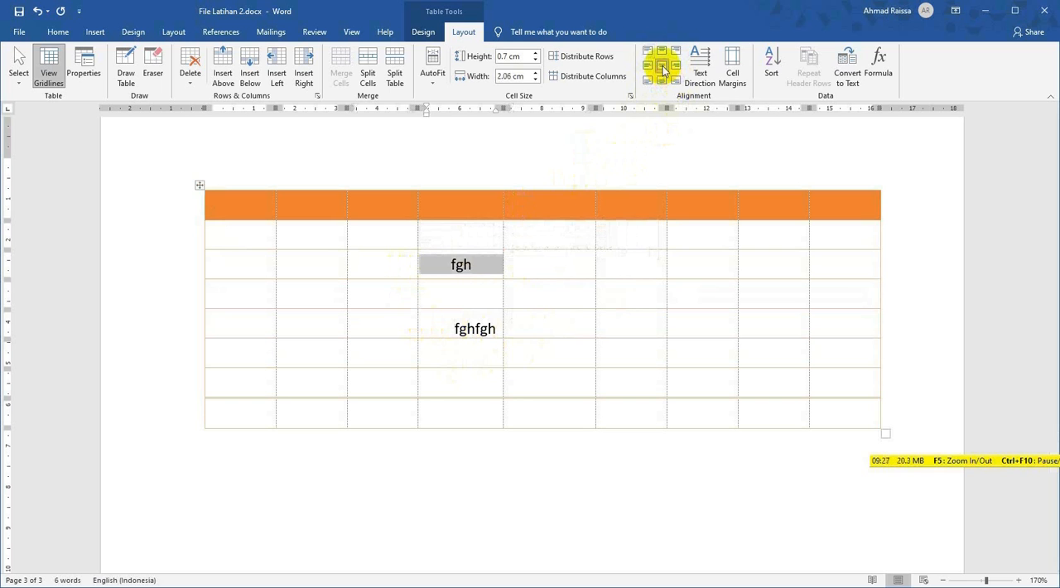
left_click(543, 268)
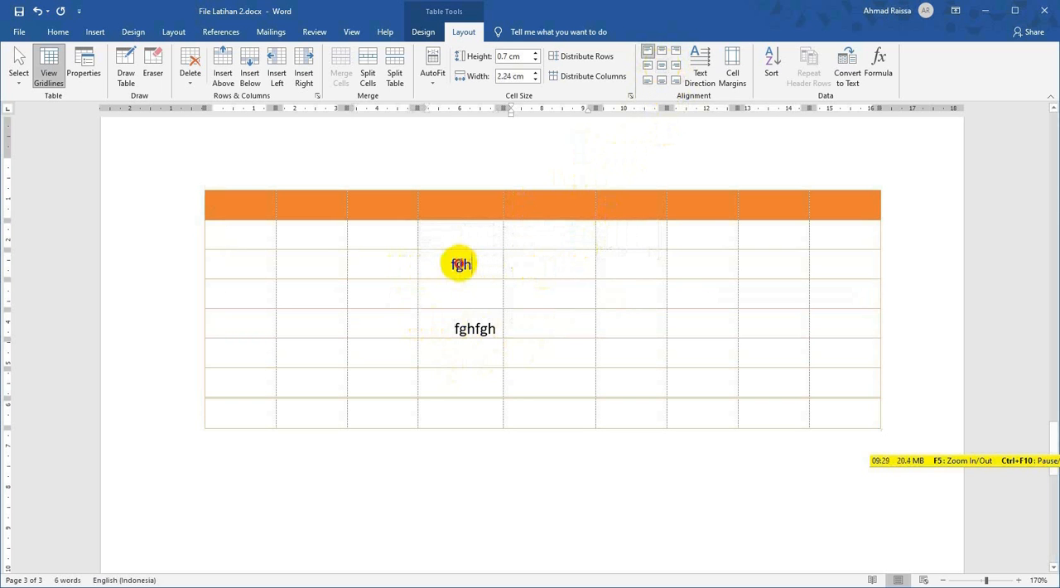
double_click(461, 263)
Enter "fdggfhgfh" in the fourth cell of the orange header row and center it horizontally and vertically.
left_click(232, 205)
left_click(283, 202)
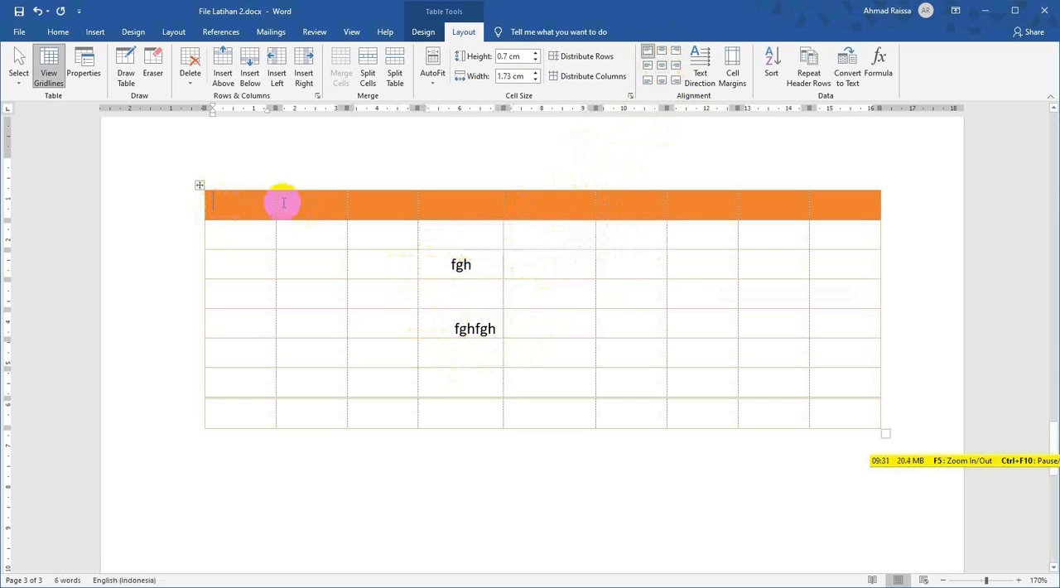
left_click(385, 207)
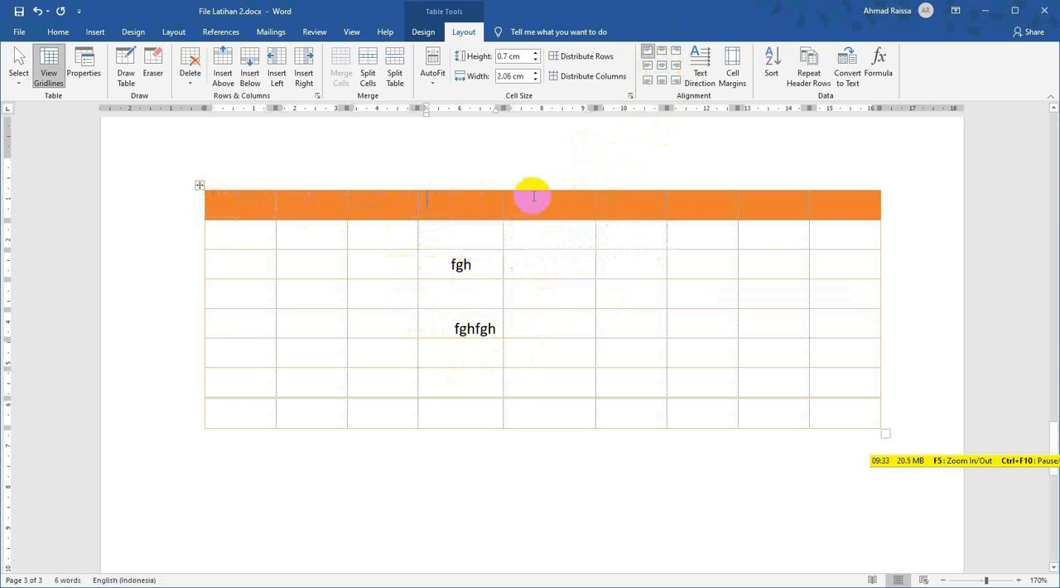
left_click(442, 200)
type("fdggfh")
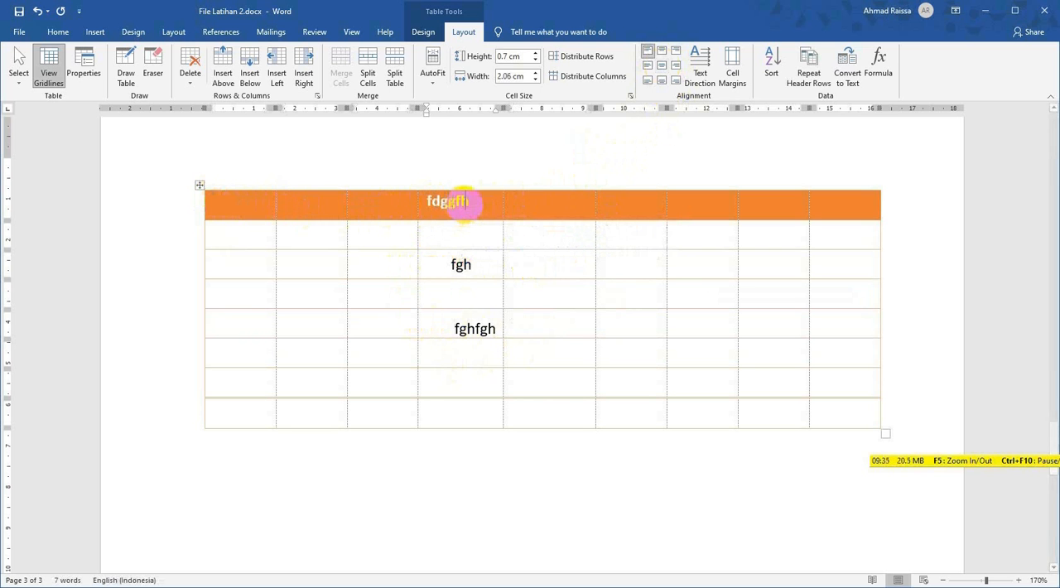
type("gfh")
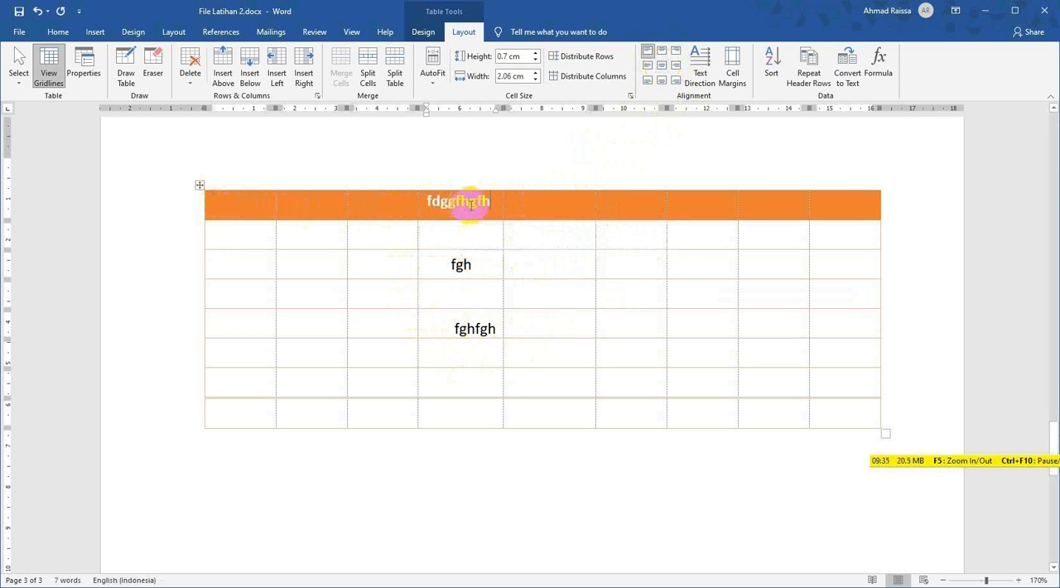
left_click(664, 71)
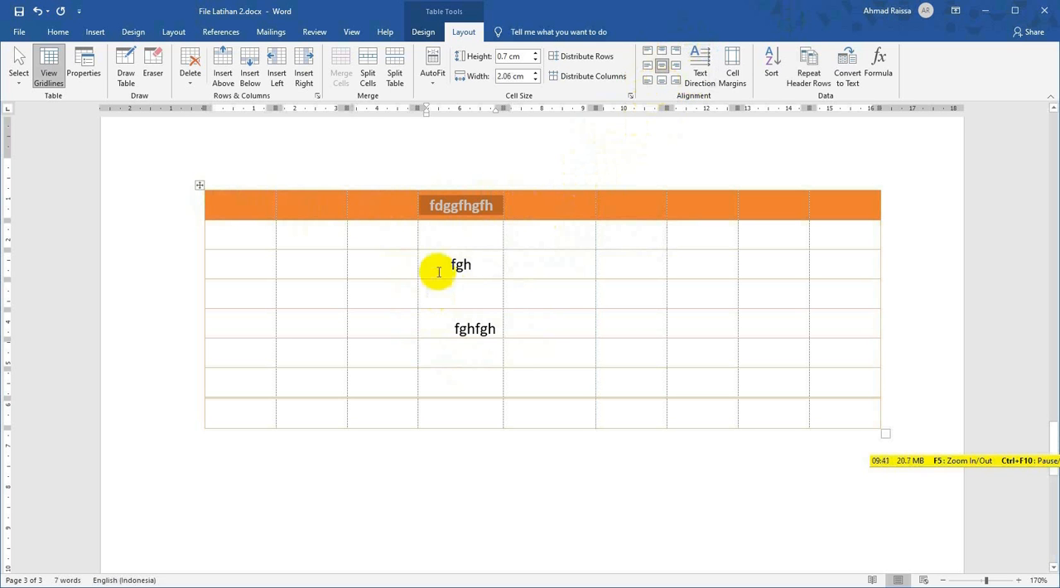
Rotate the text direction of the "fghfgh" cell to reading downward, to reading upward, and back to horizontal.
left_click_drag(442, 327, 497, 323)
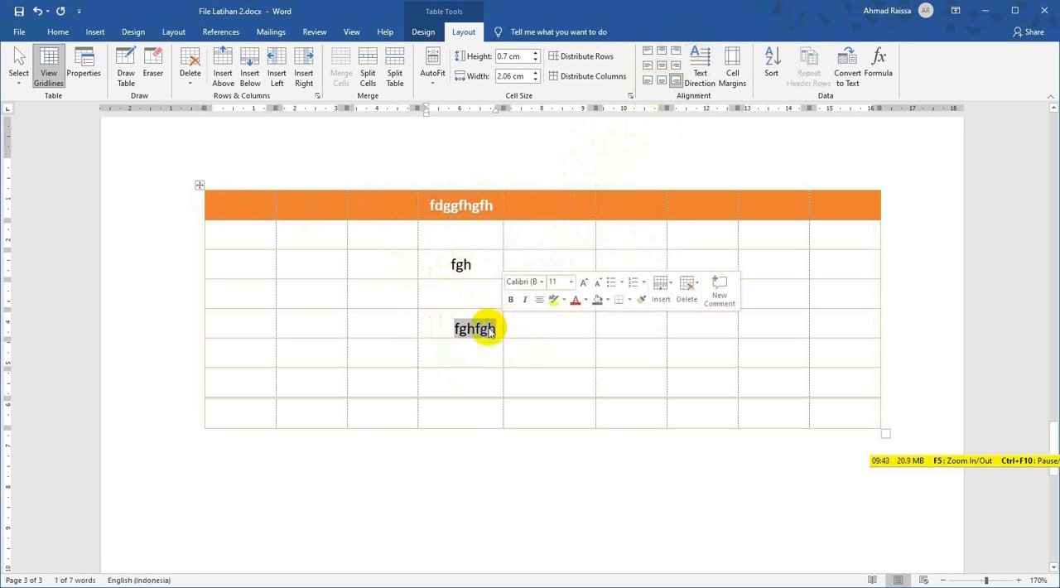
left_click(414, 328)
left_click(425, 329)
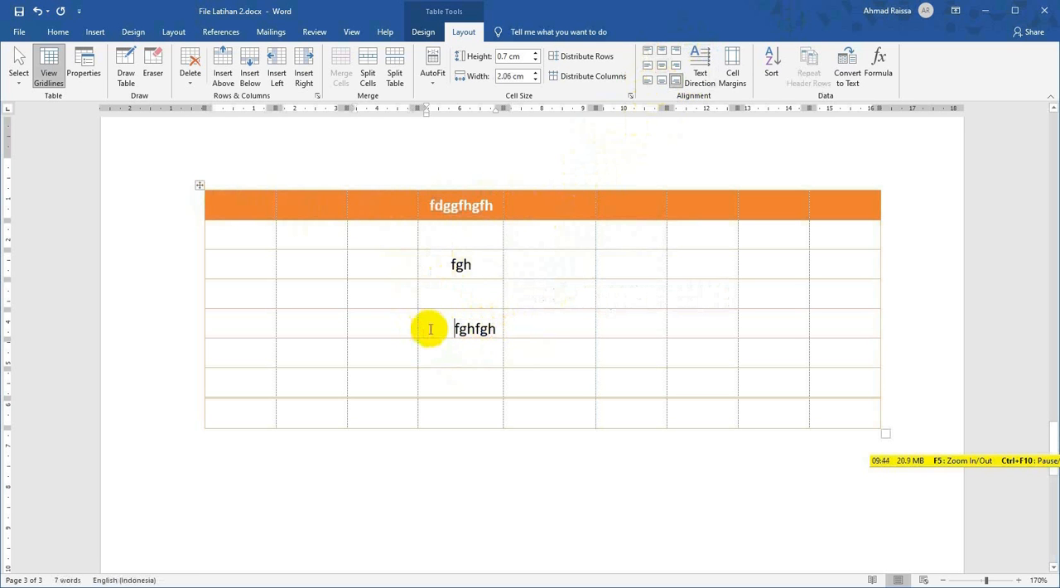
left_click(708, 83)
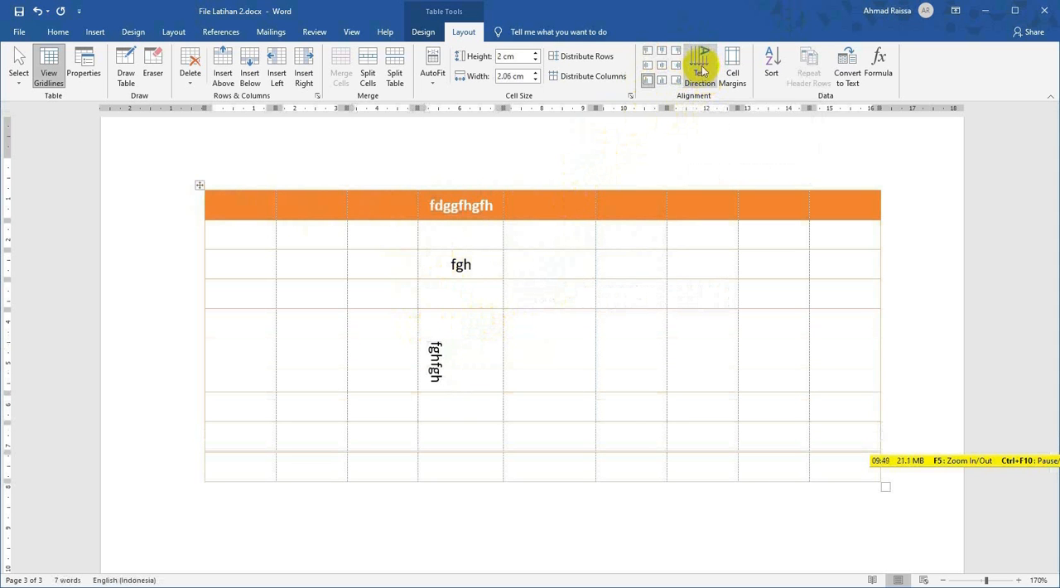
left_click(702, 79)
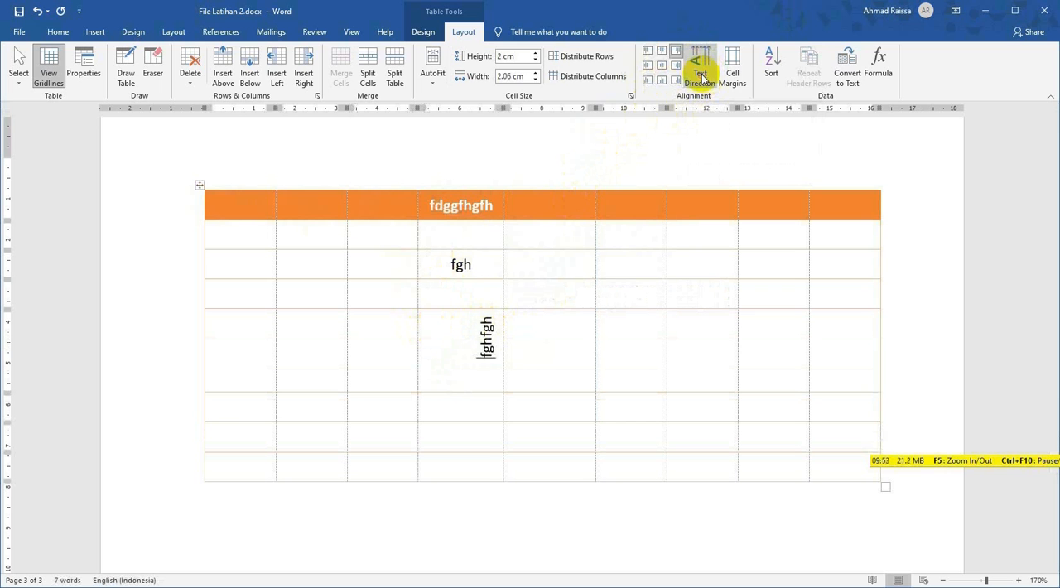
left_click(703, 78)
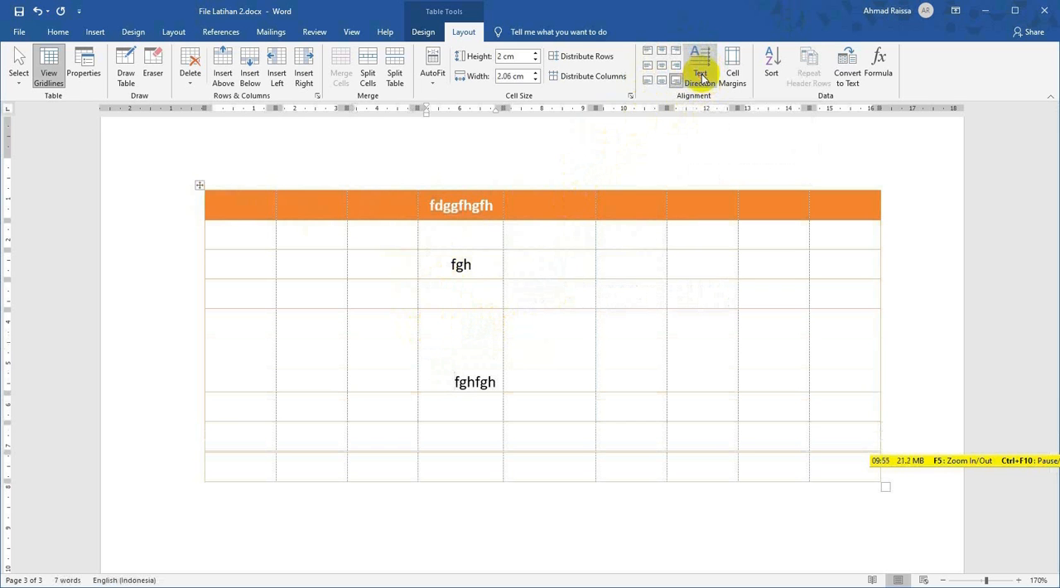
Try centering the "fghfgh" text horizontally, and left-align it in its cell.
left_click(449, 379)
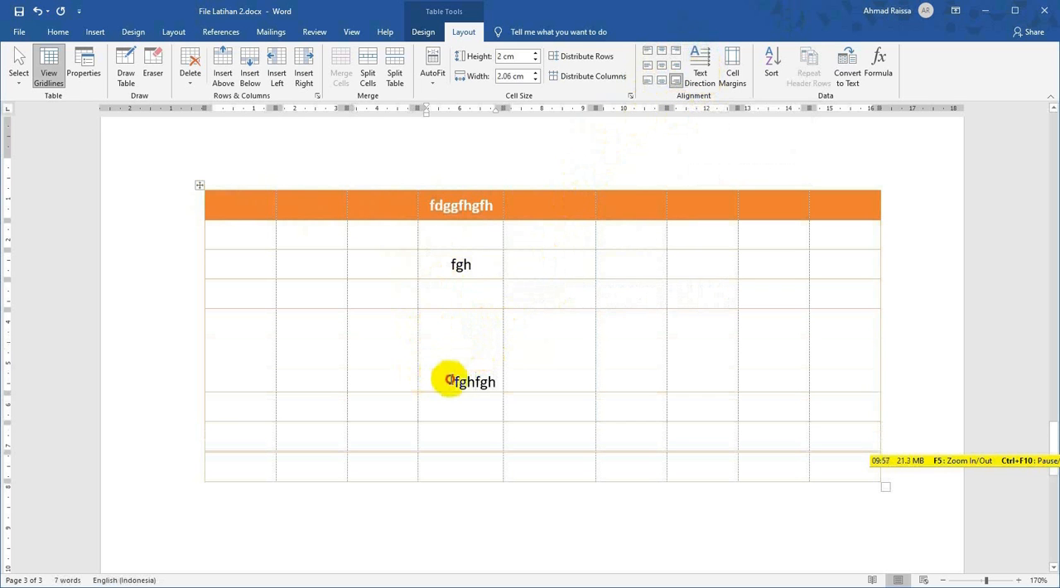
key("ctrl+e")
key("ctrl+l")
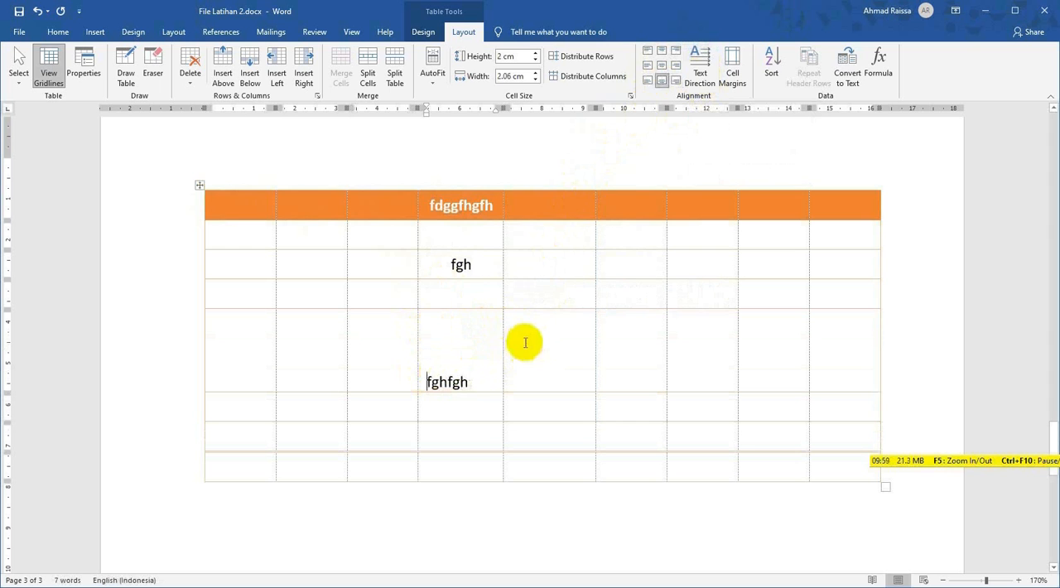
Cycle the left-aligned "fghfgh" cell repeatedly through its vertical text directions, ending on horizontal.
left_click(702, 74)
left_click(702, 77)
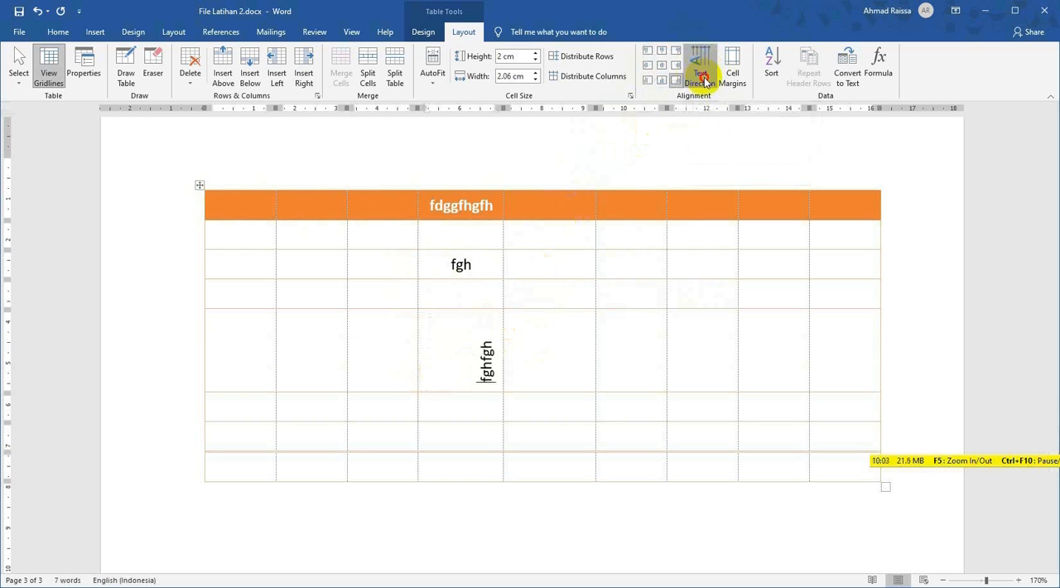
left_click(704, 78)
left_click(704, 79)
left_click(705, 80)
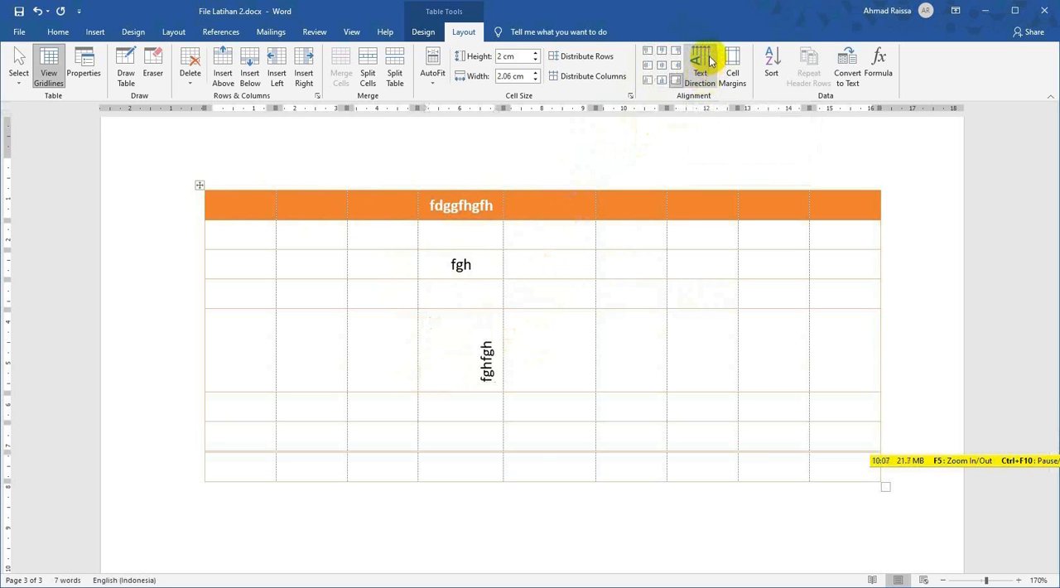
left_click(706, 66)
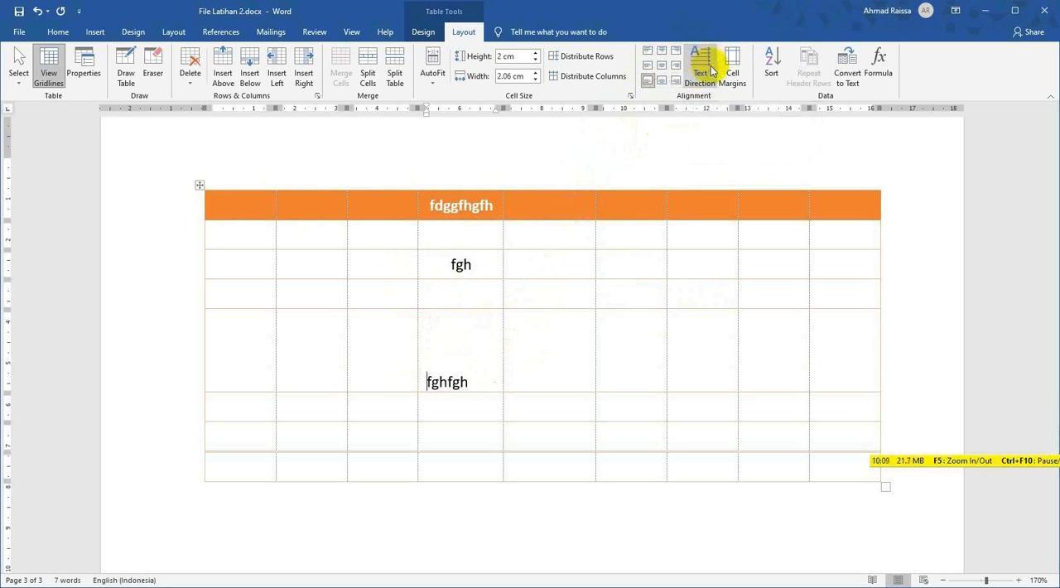
left_click(710, 70)
left_click(711, 70)
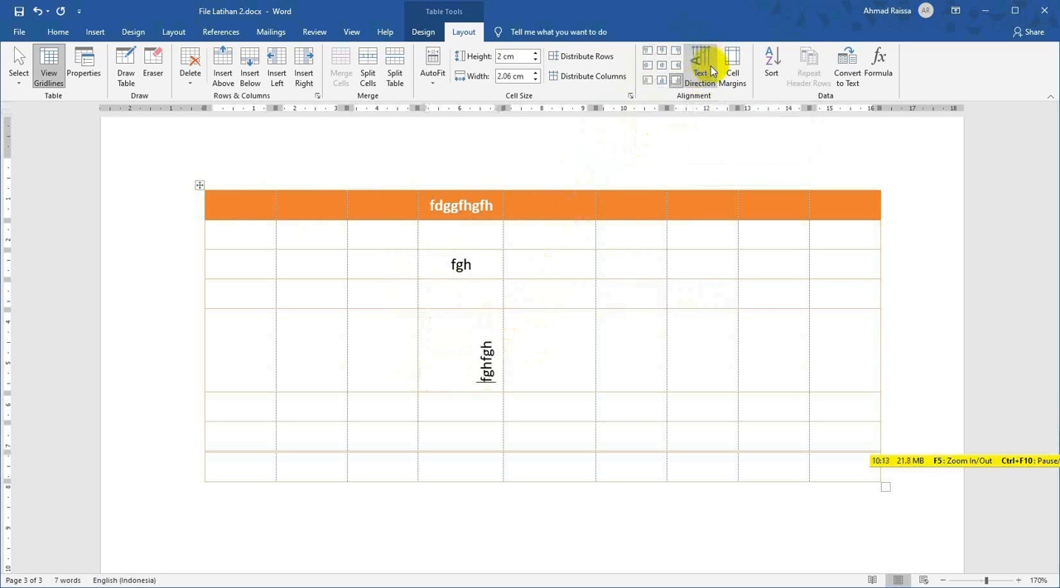
left_click(711, 71)
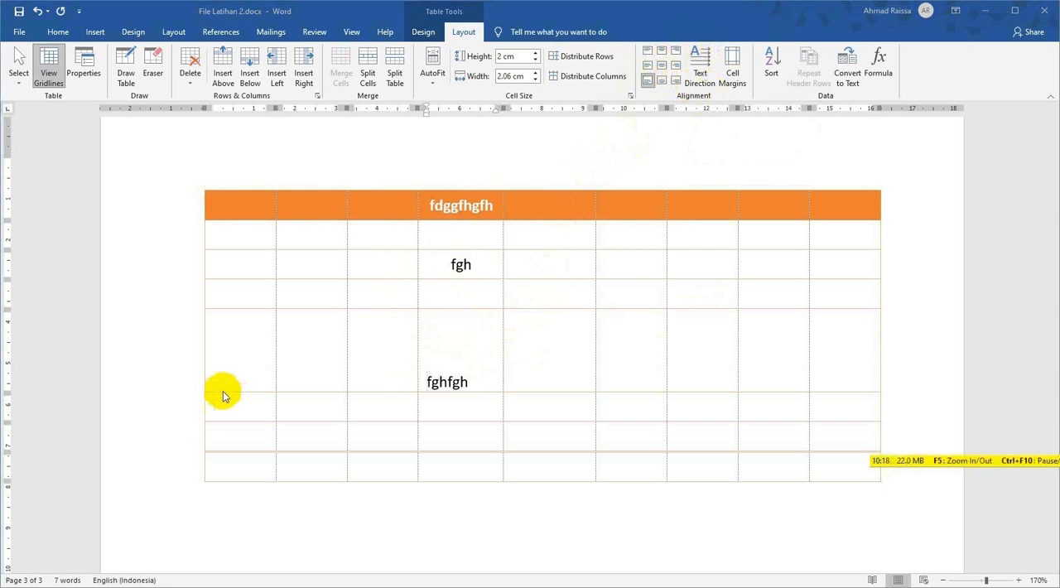
Shrink the tall "fghfgh" row, and set the height of all the table's rows to 0.04 cm.
left_click_drag(240, 392, 251, 332)
left_click(200, 184)
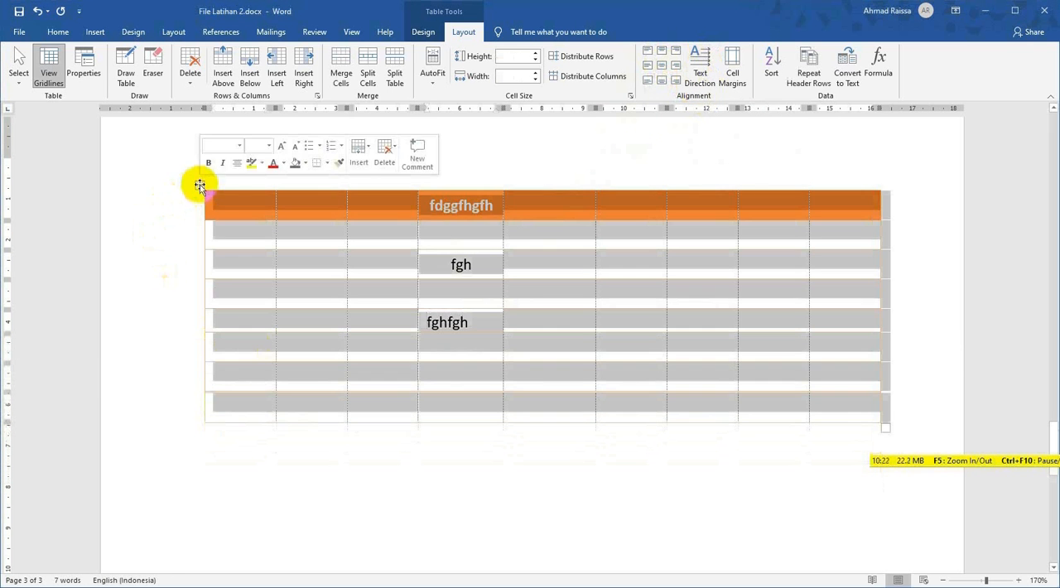
left_click(534, 63)
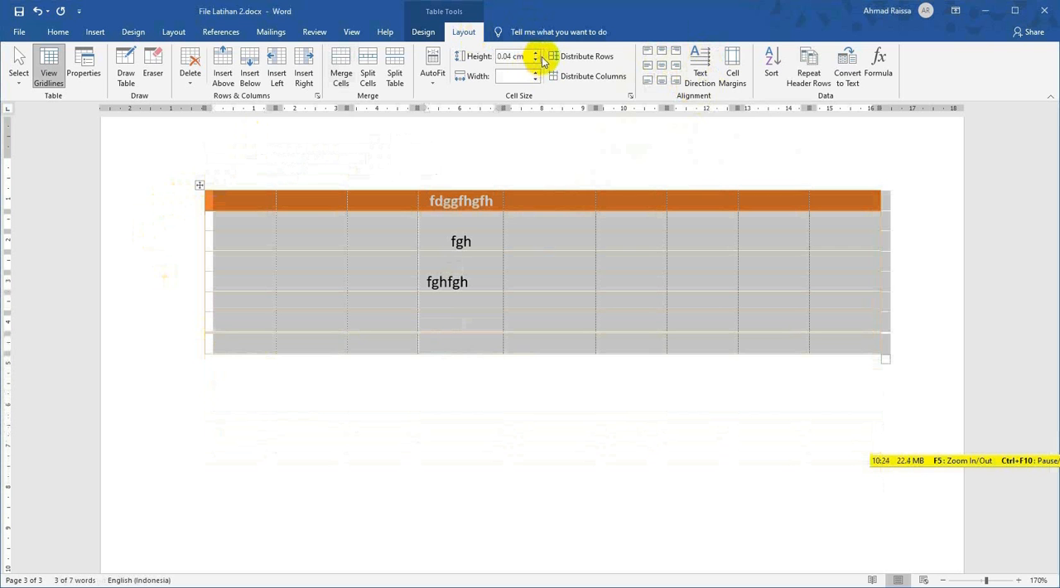
left_click(560, 399)
left_click(547, 343)
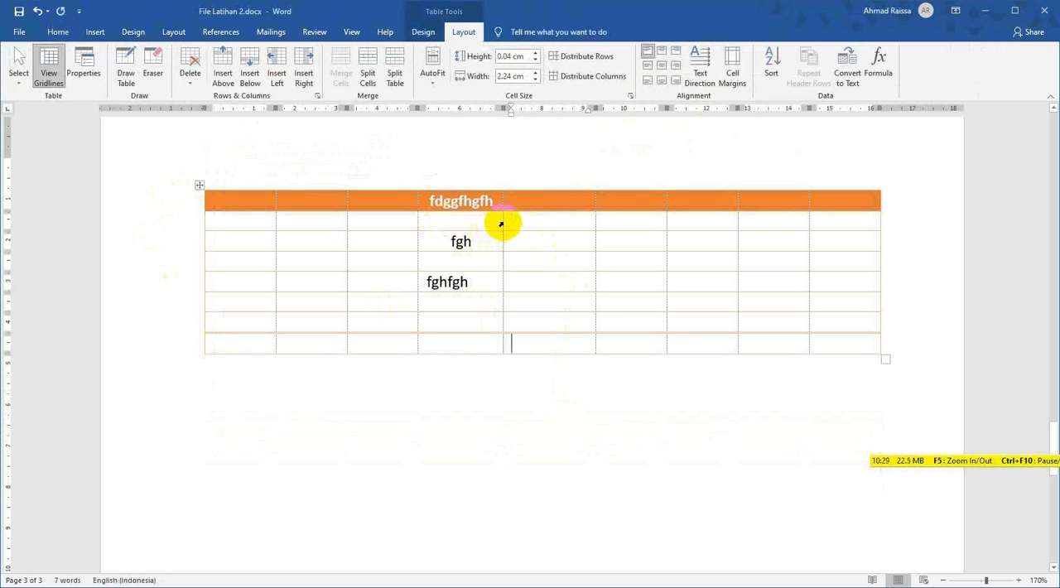